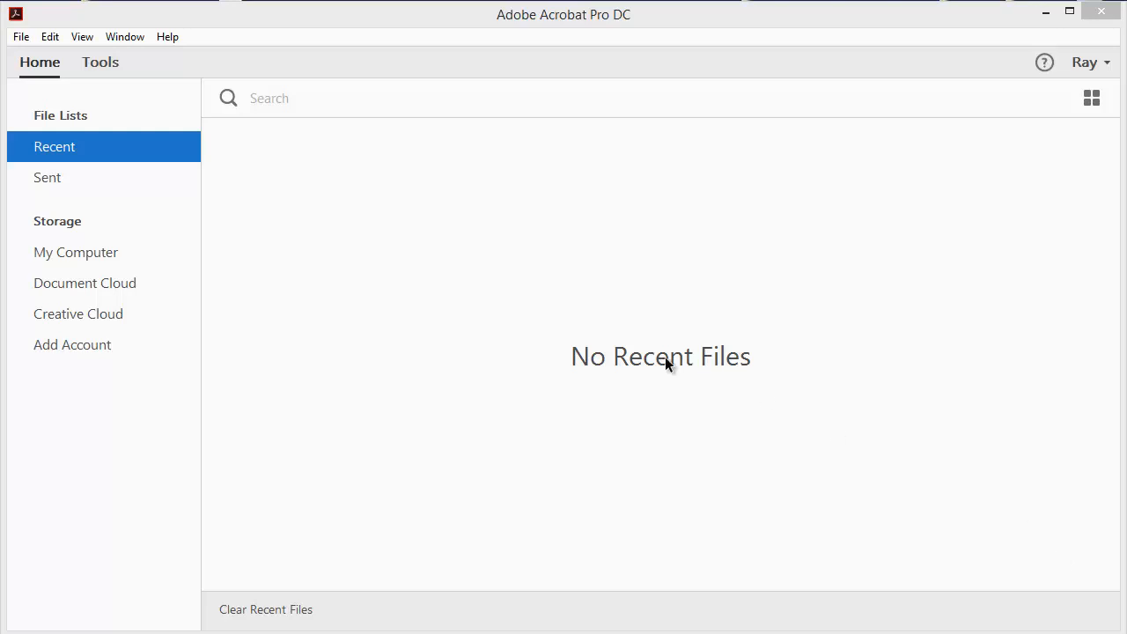
Step: Check the Bates Numbering commands offered by the Organize Pages tool, and close that tool
left_click(100, 64)
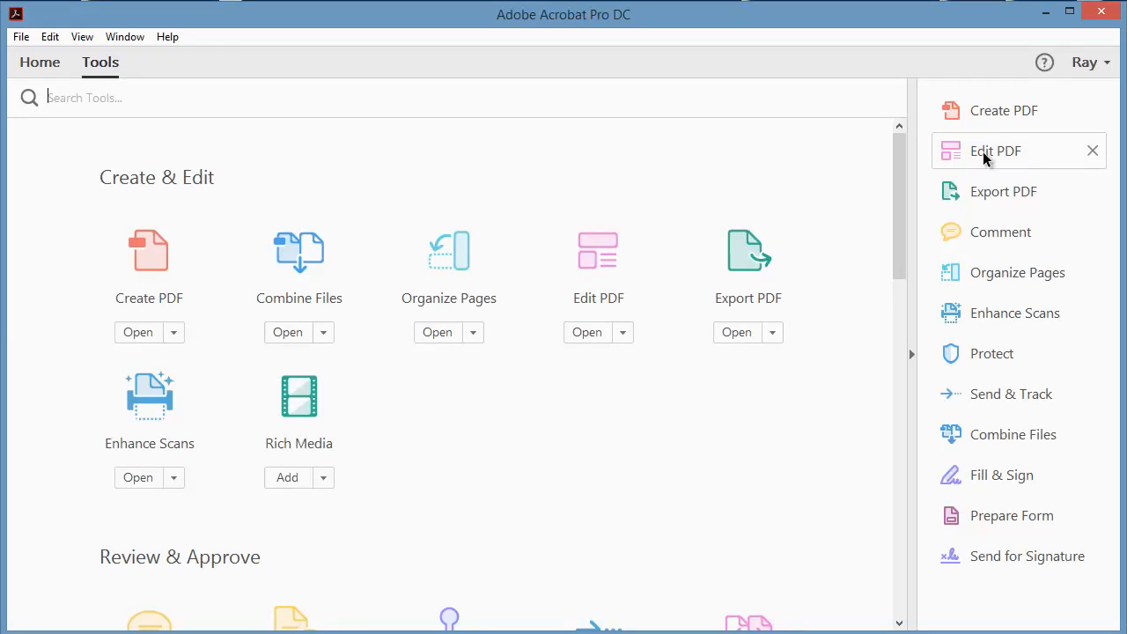
left_click(998, 272)
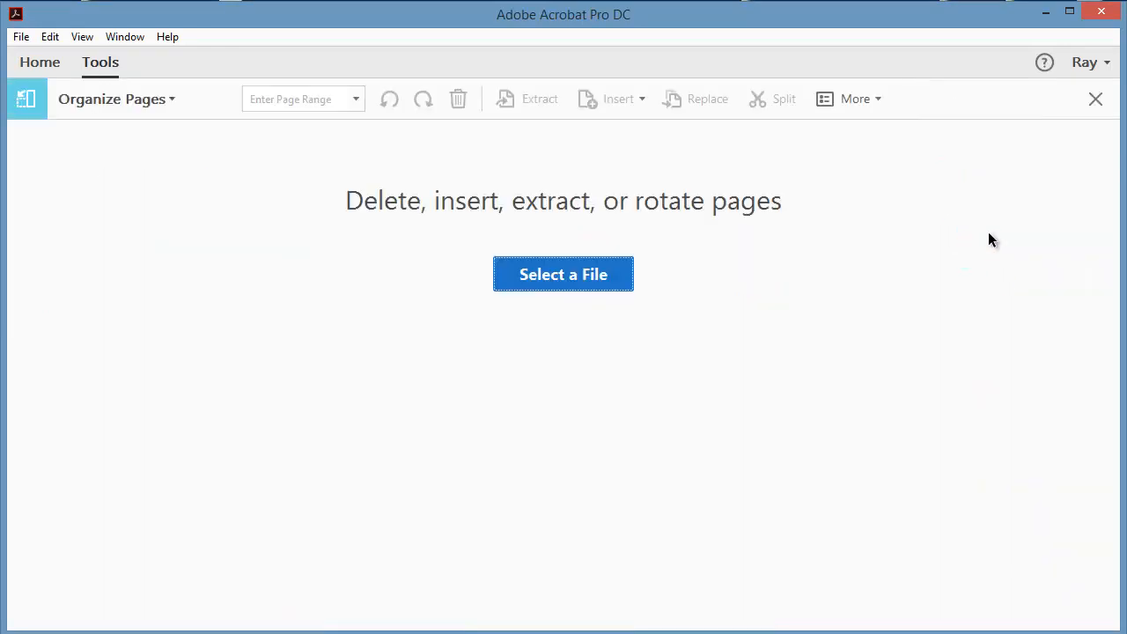
left_click(880, 101)
mouse_move(893, 129)
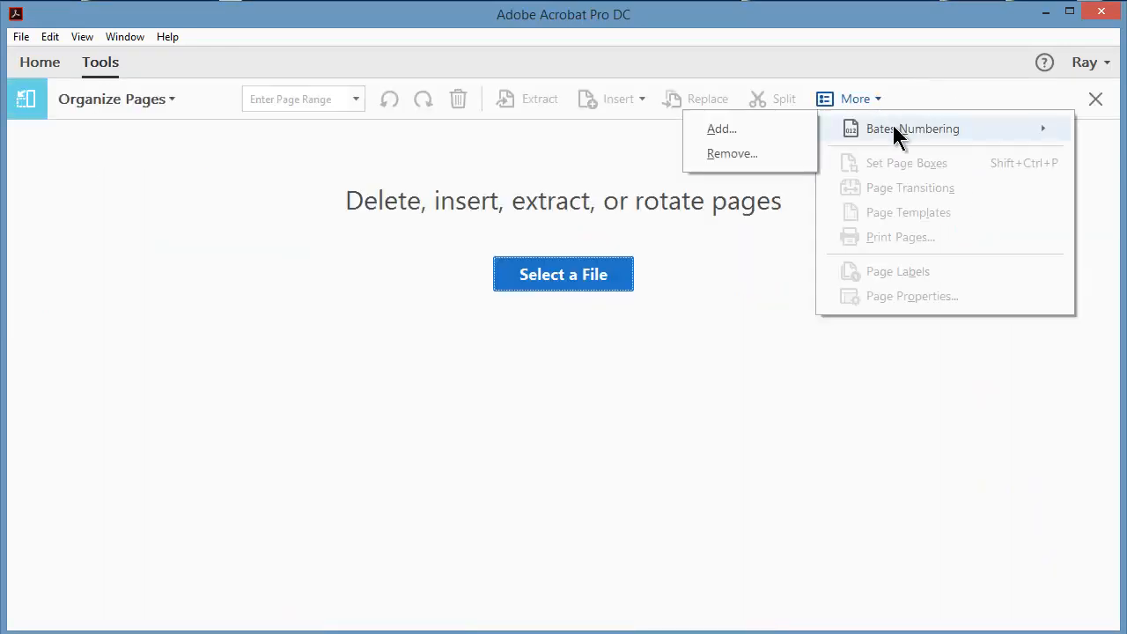
left_click(1095, 100)
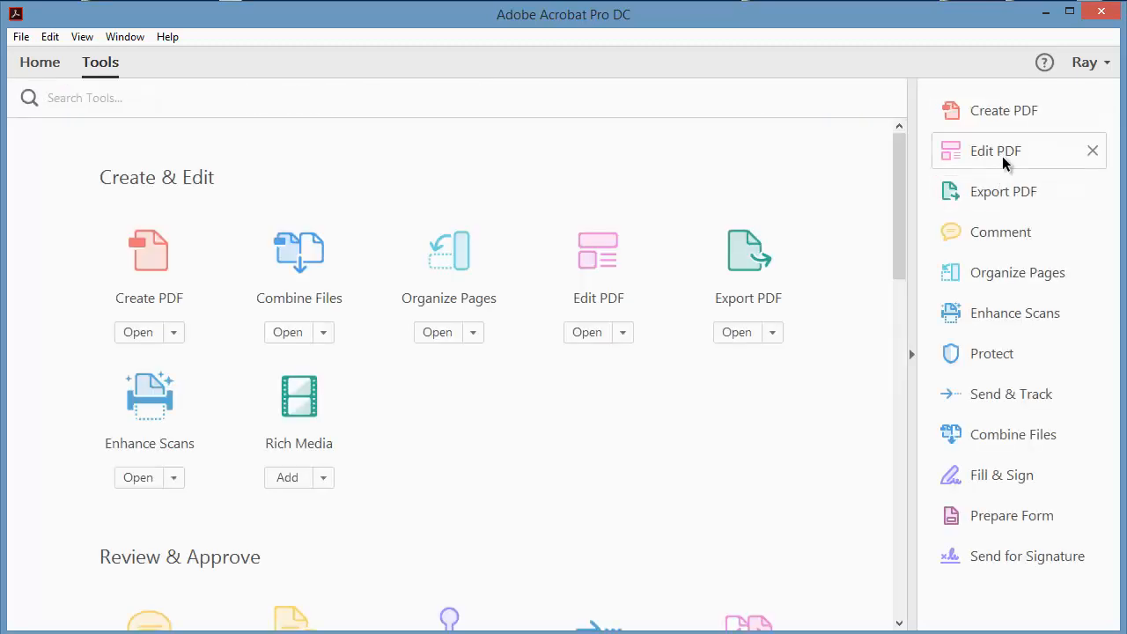
Step: Start adding Bates numbering from the Edit PDF tool
left_click(1003, 152)
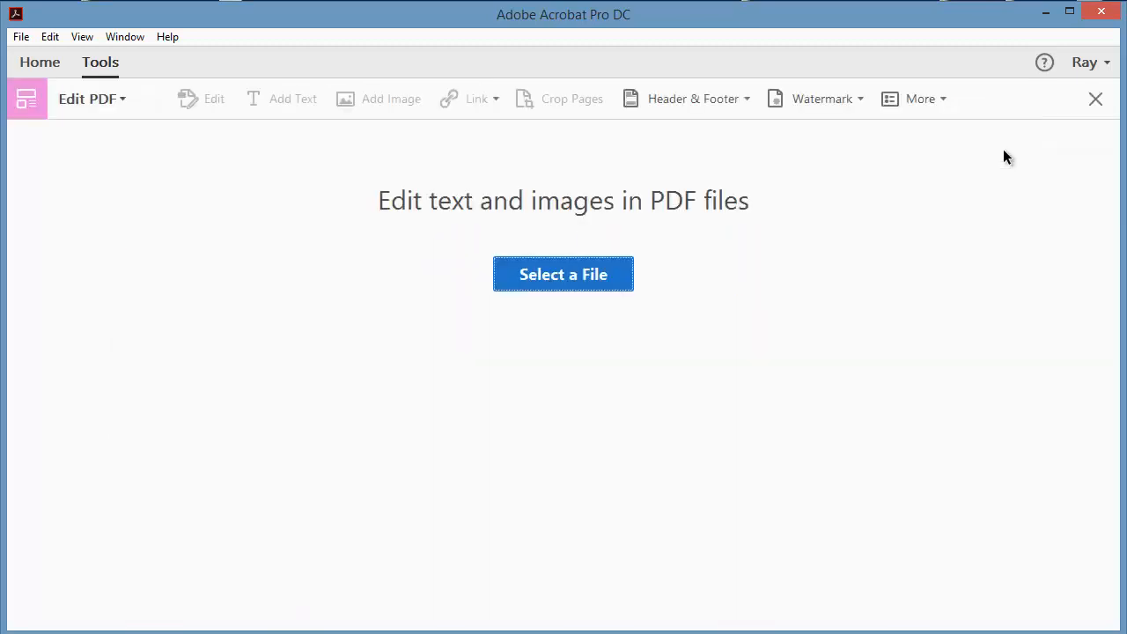
left_click(944, 103)
mouse_move(957, 153)
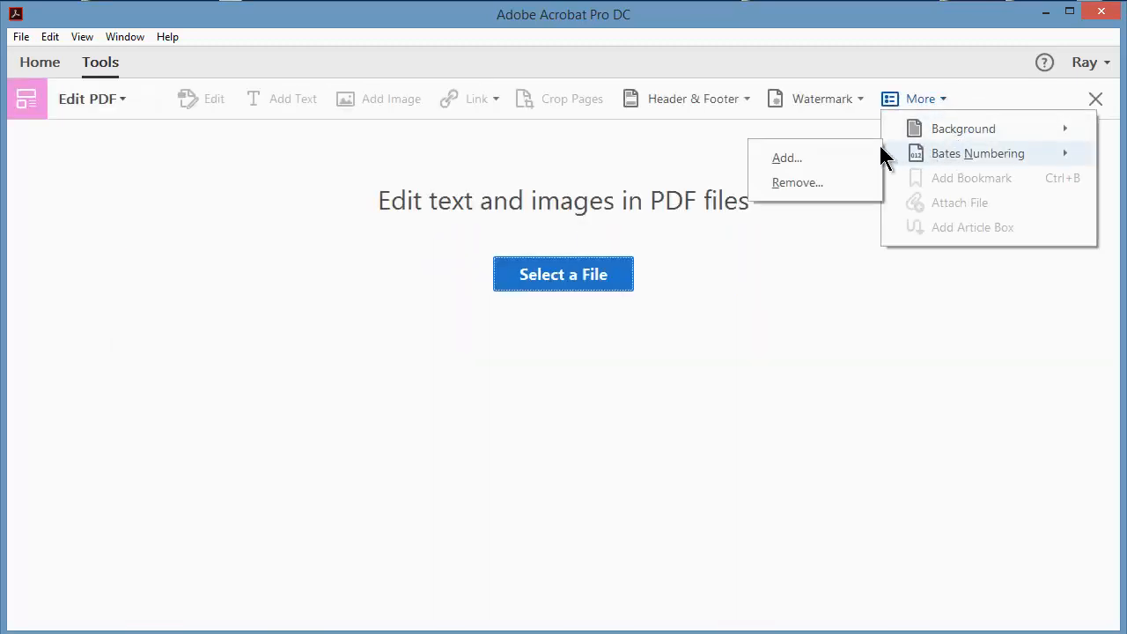
left_click(787, 156)
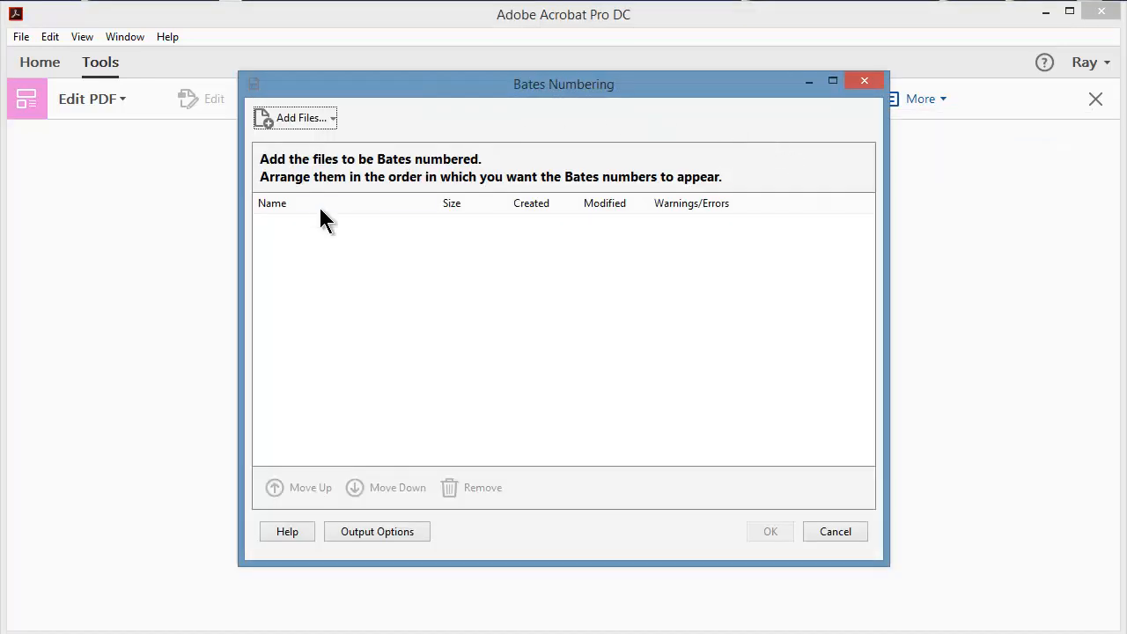
Step: Add all files of the bates_start folder inside CLASS SAMPLE FILES to the Bates numbering list
left_click(333, 118)
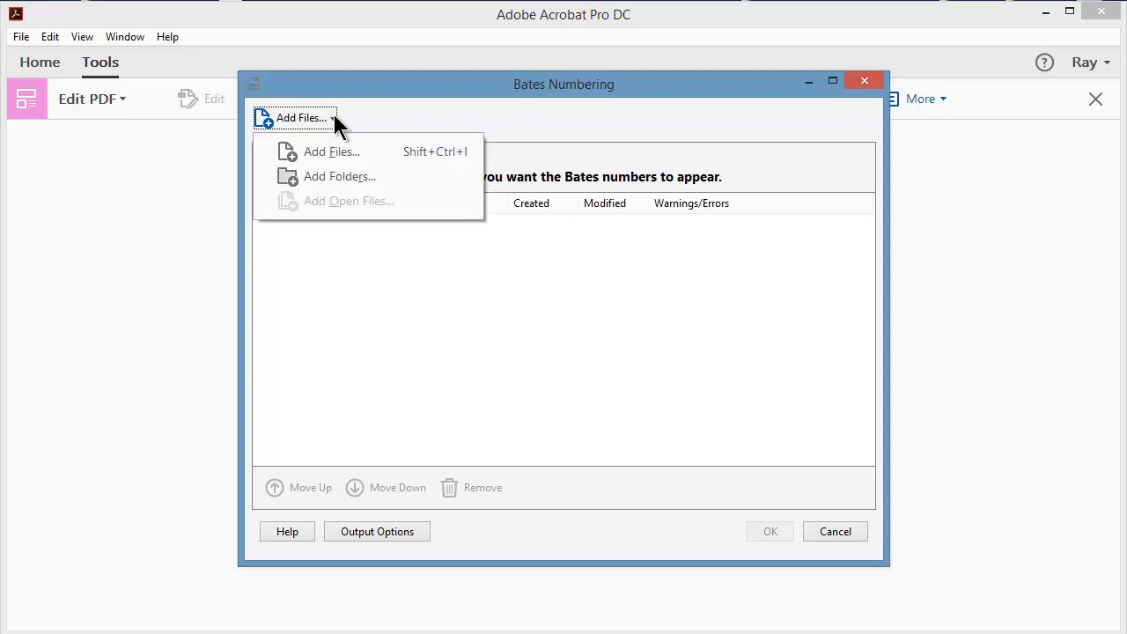
left_click(334, 176)
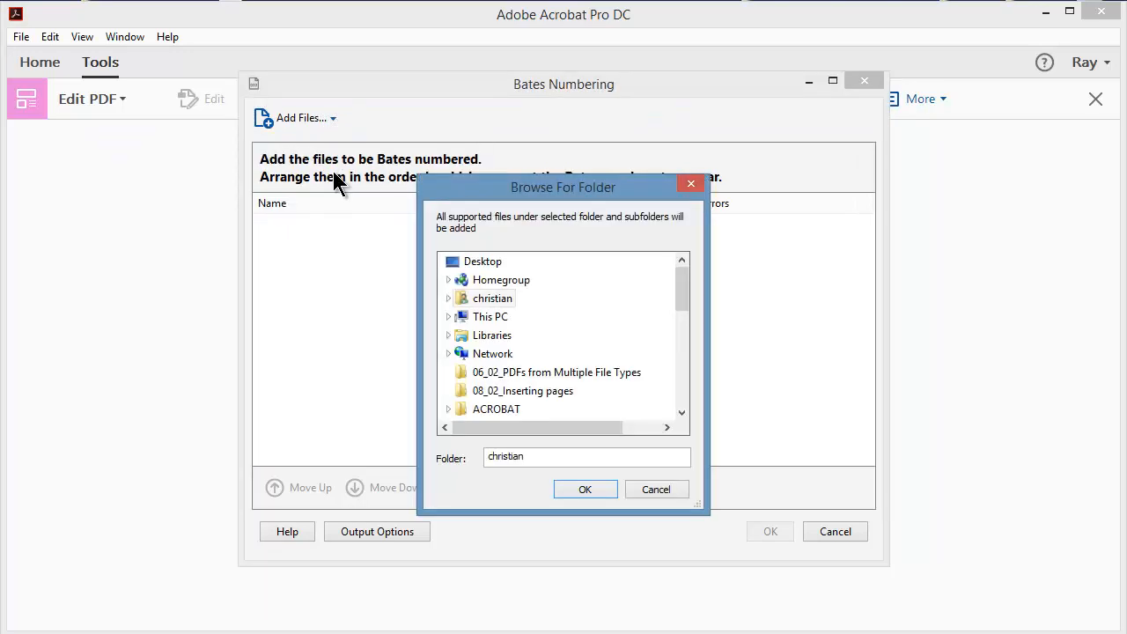
left_click_drag(683, 288, 682, 322)
double_click(526, 336)
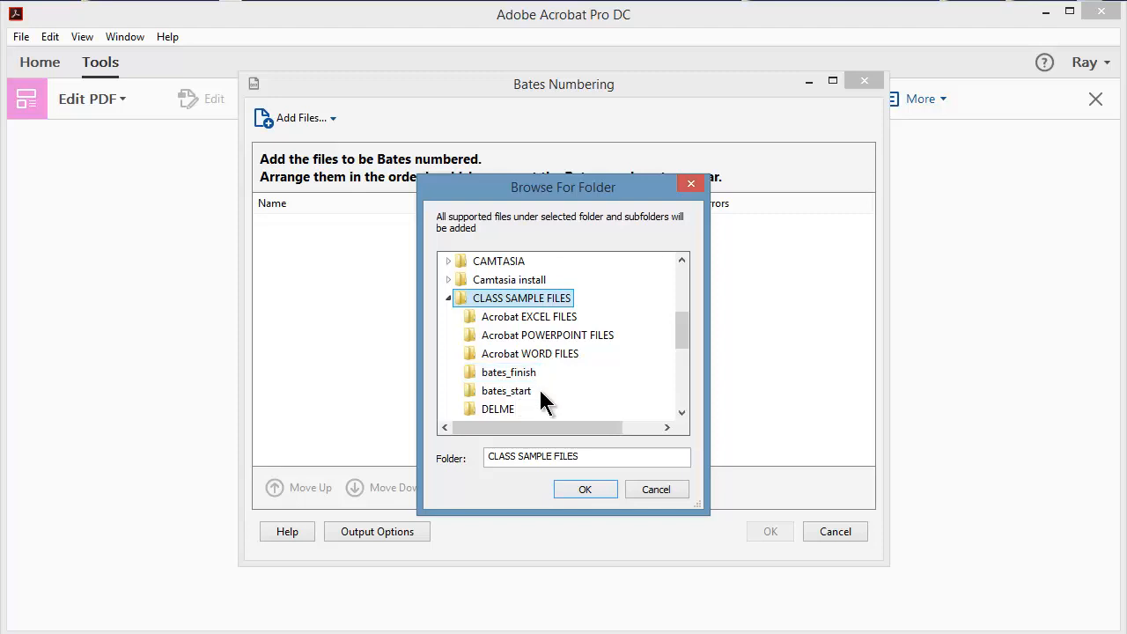
left_click(521, 393)
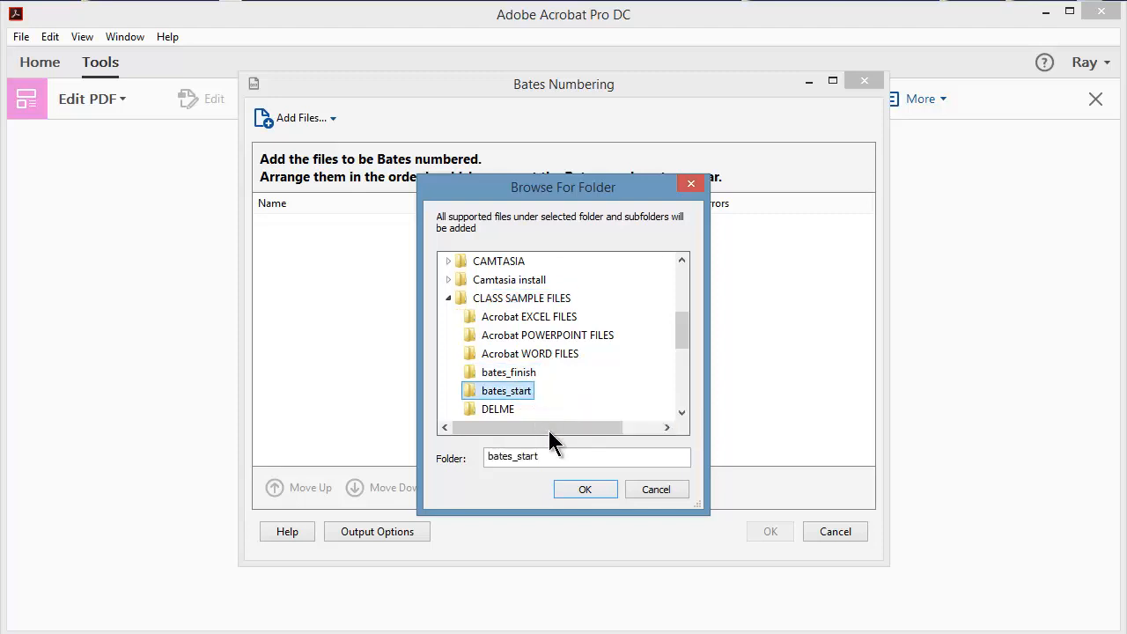
left_click(583, 490)
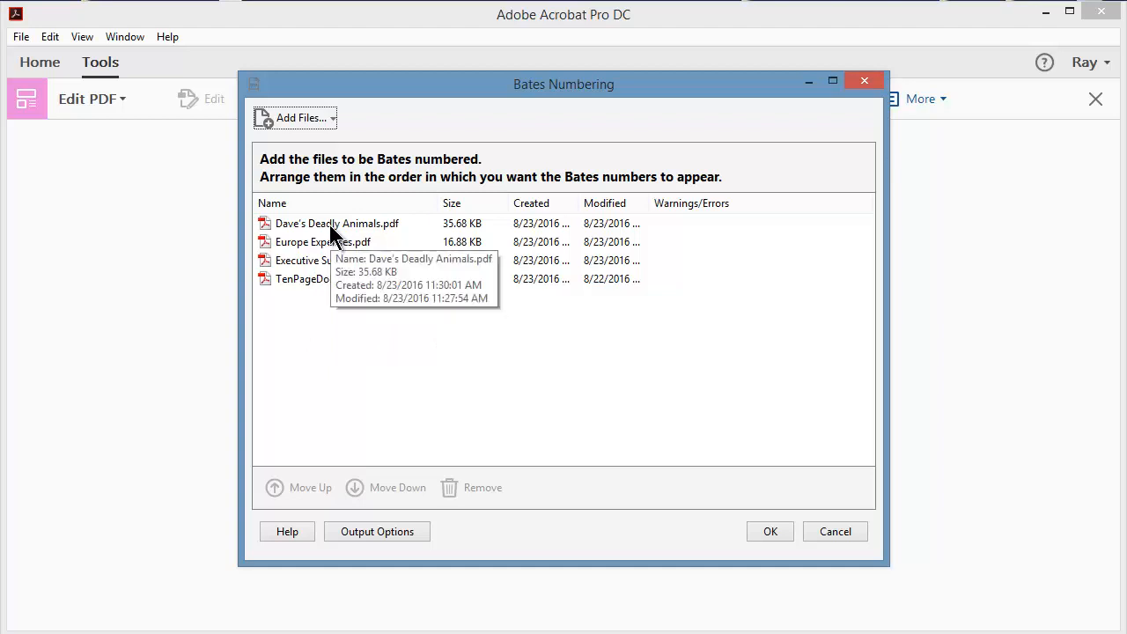
Step: Try reordering the list by moving TenPageDoc.pdf up and returning it to the end
left_click(331, 227)
left_click(326, 244)
left_click(315, 261)
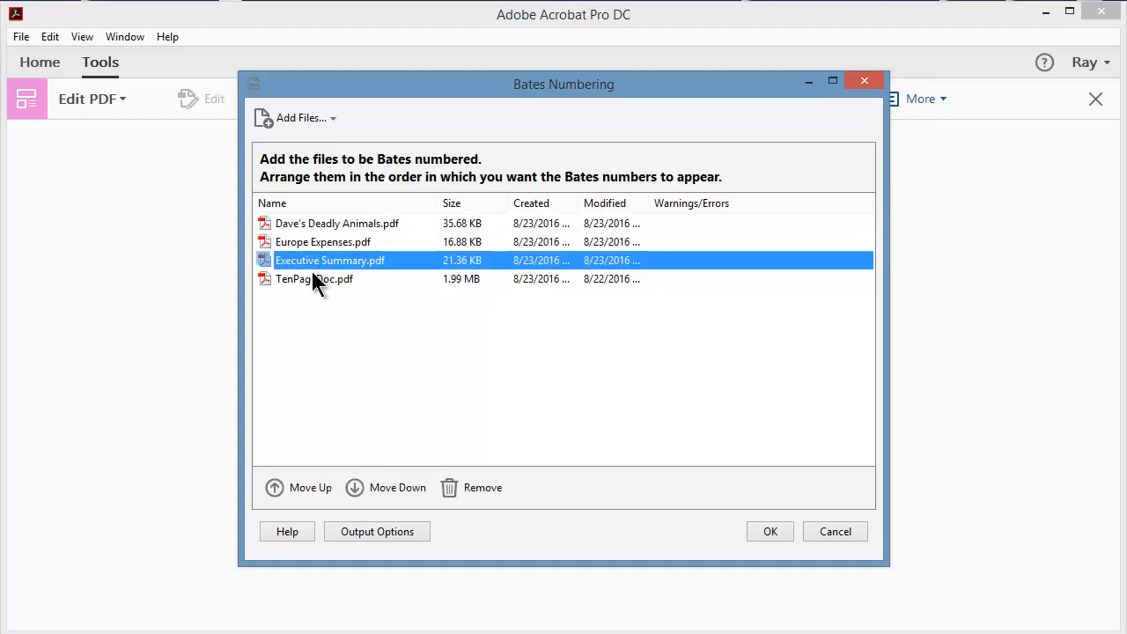
left_click(313, 279)
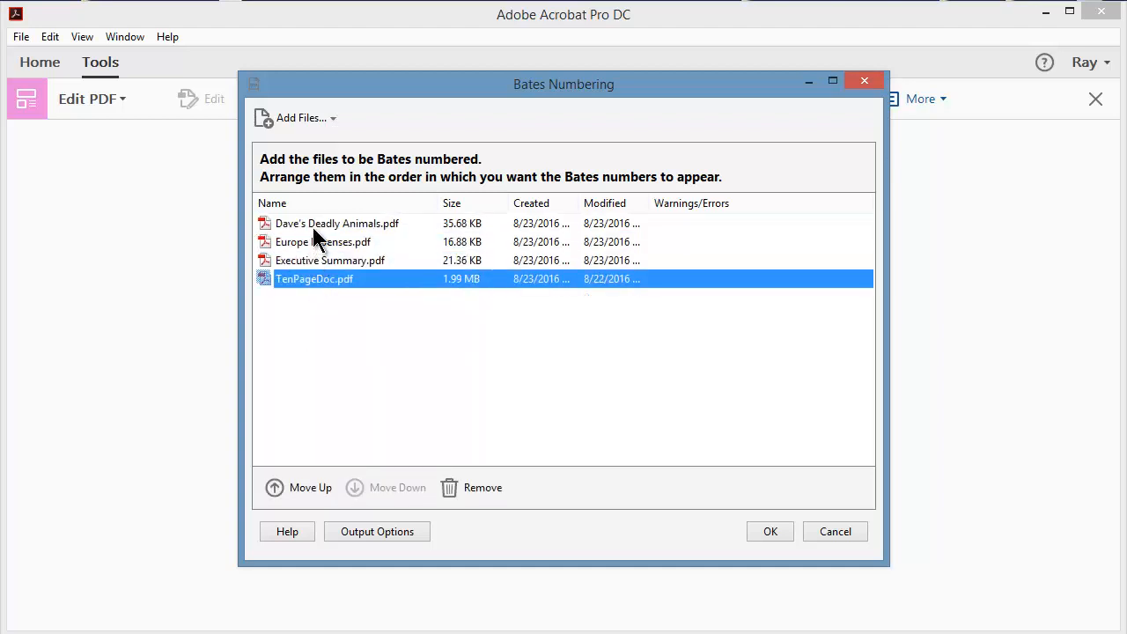
left_click(298, 489)
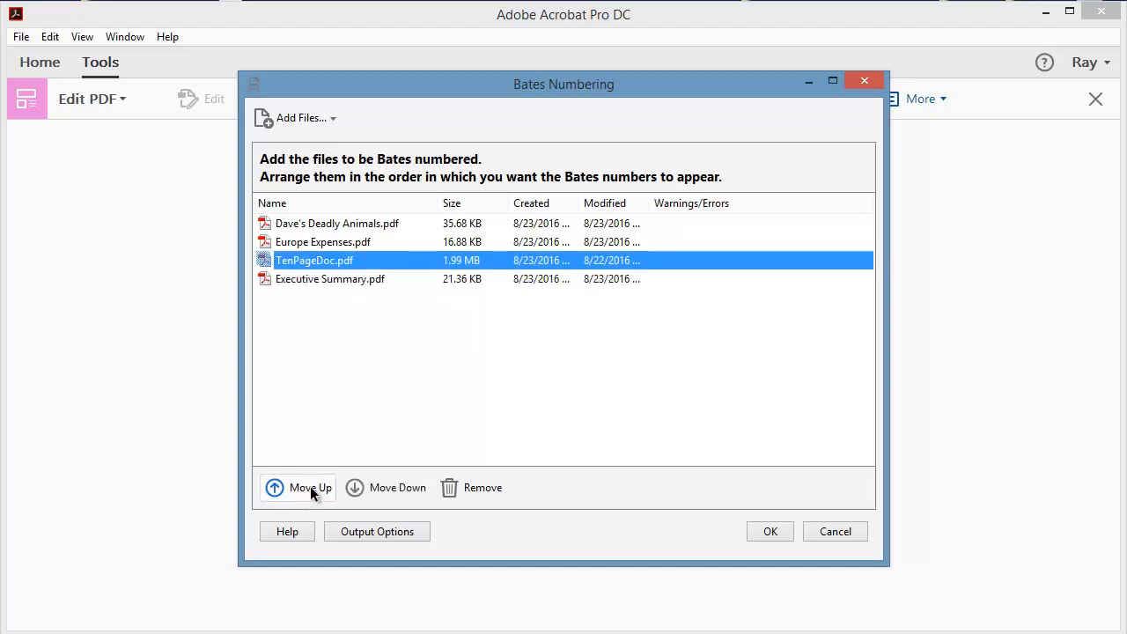
left_click(310, 489)
left_click(357, 489)
left_click(369, 489)
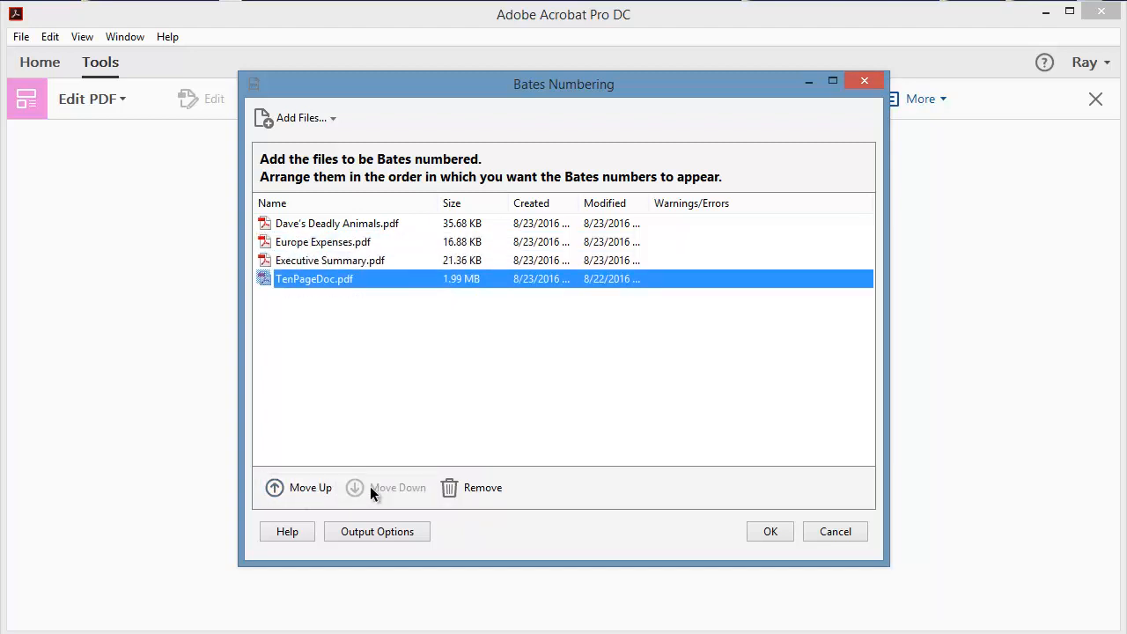
Step: Sort the file list by modified date and move the Deadly Animals PDF up to first place
left_click(608, 203)
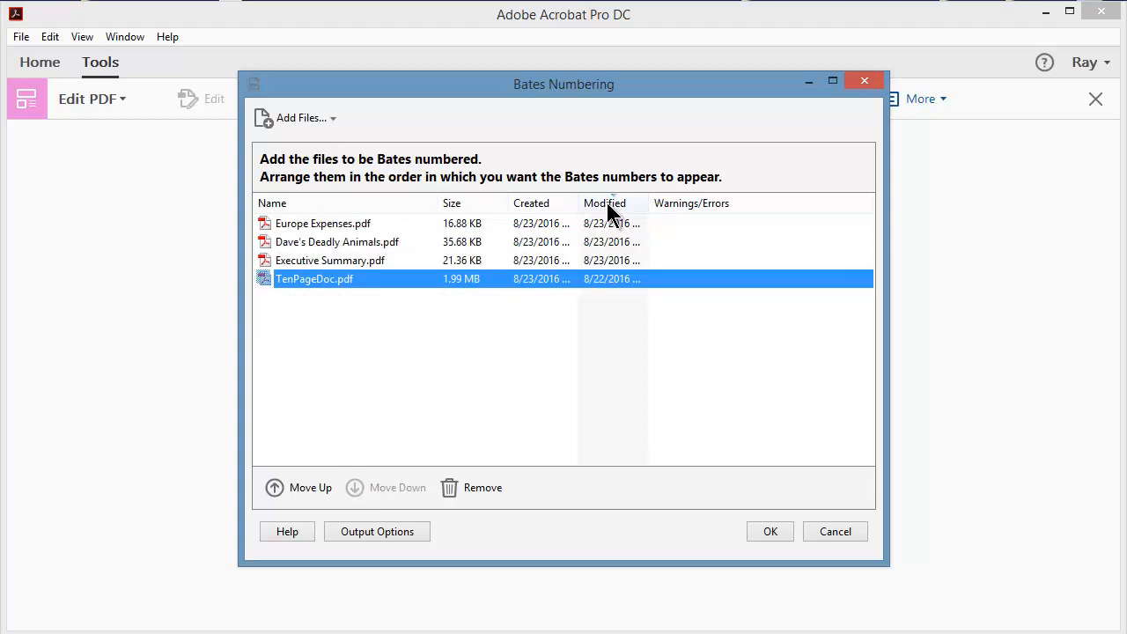
mouse_move(307, 249)
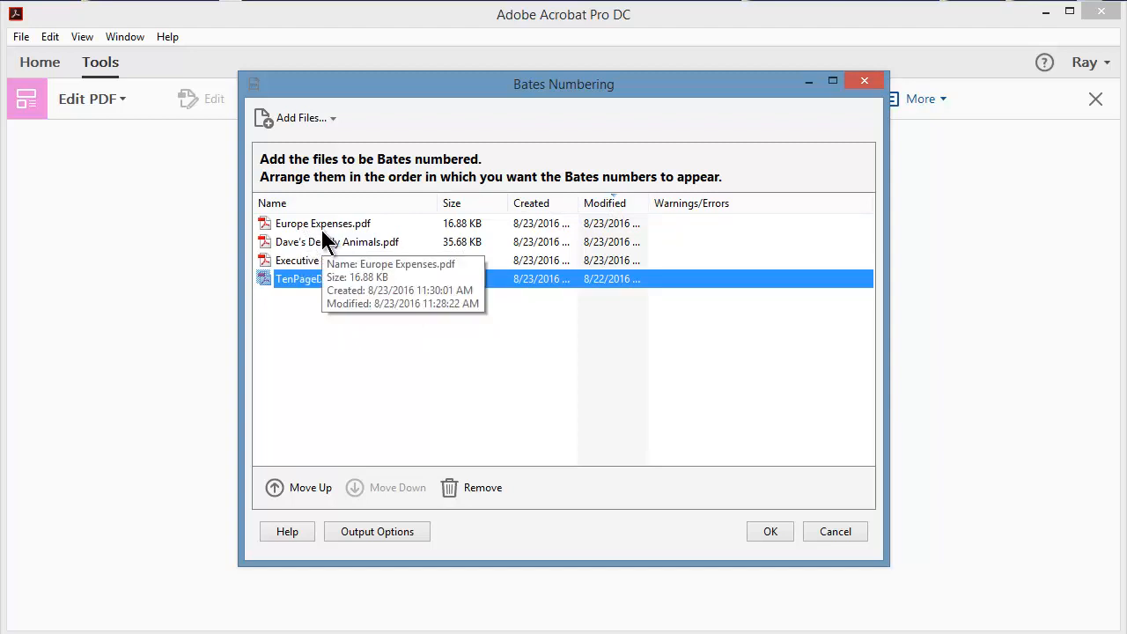
left_click(314, 243)
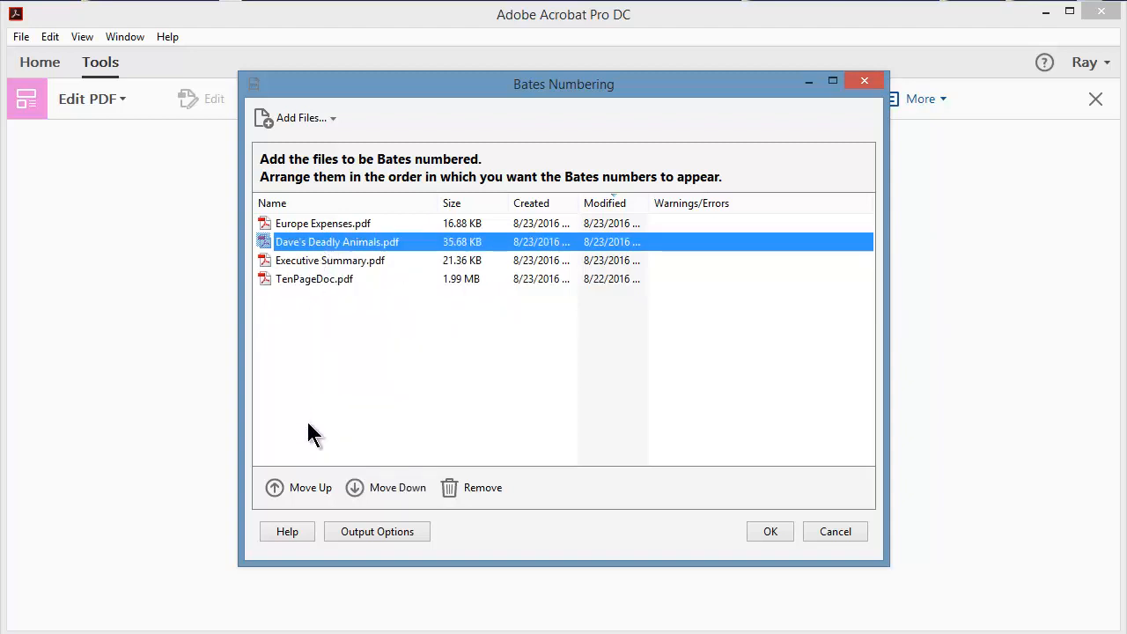
left_click(301, 487)
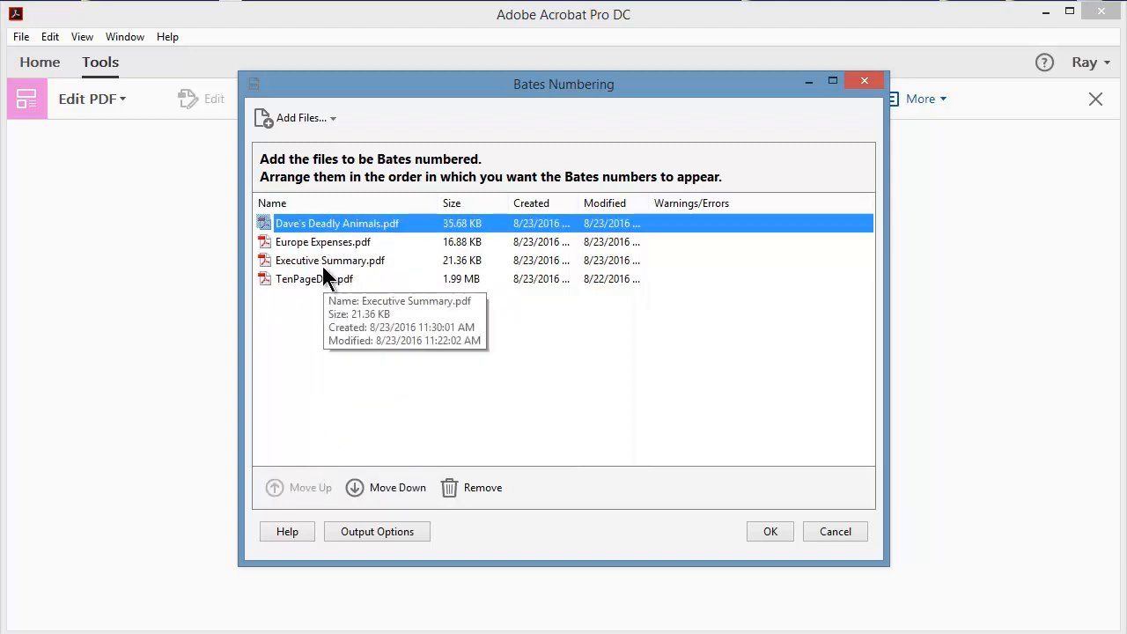
mouse_move(299, 246)
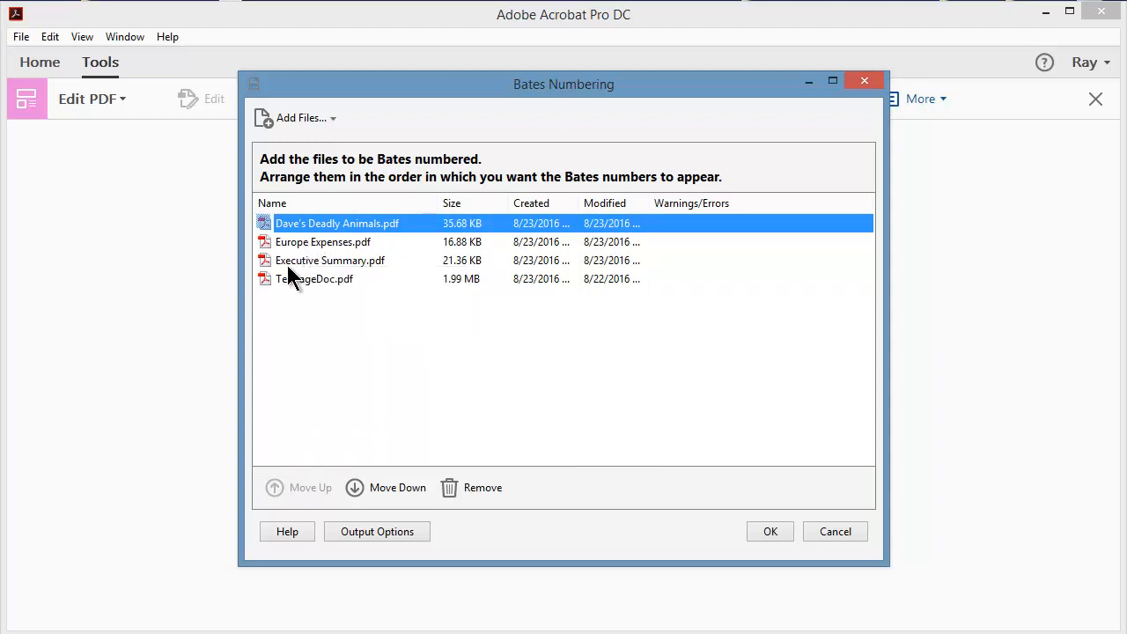
mouse_move(302, 270)
Step: Set the output target to the bates_finish folder inside CLASS SAMPLE FILES on the computer
left_click(374, 531)
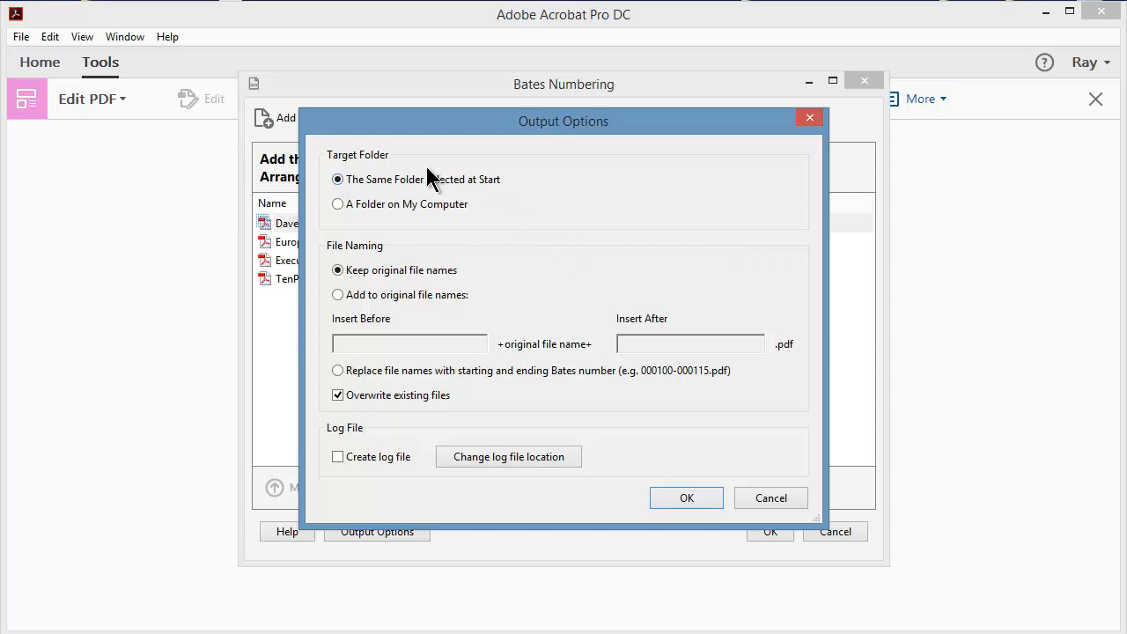
left_click(338, 205)
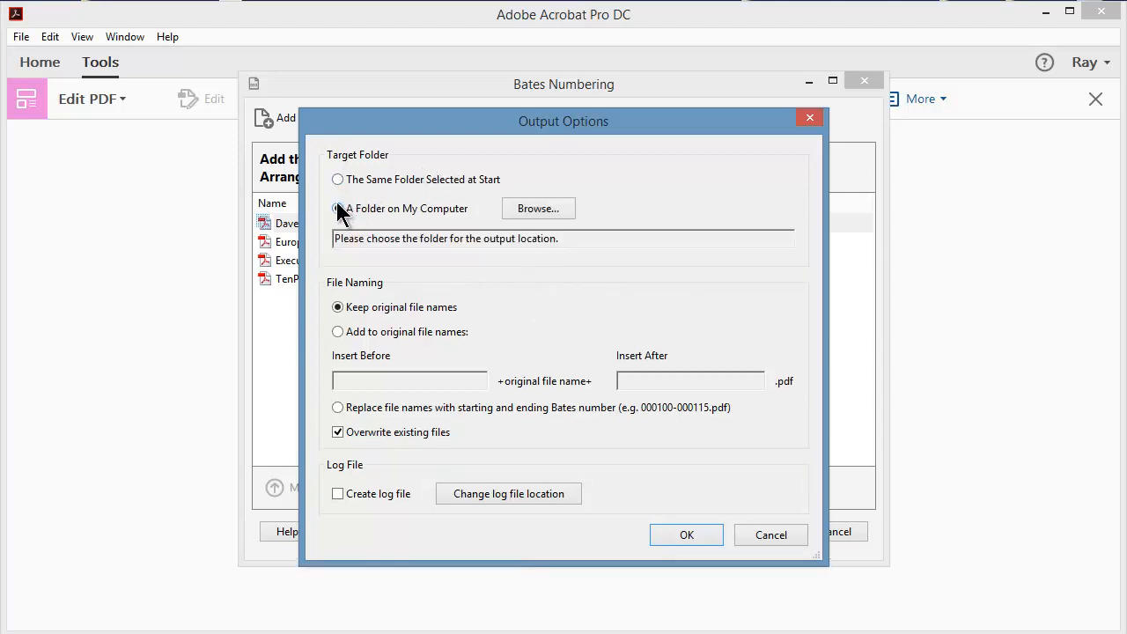
left_click(548, 212)
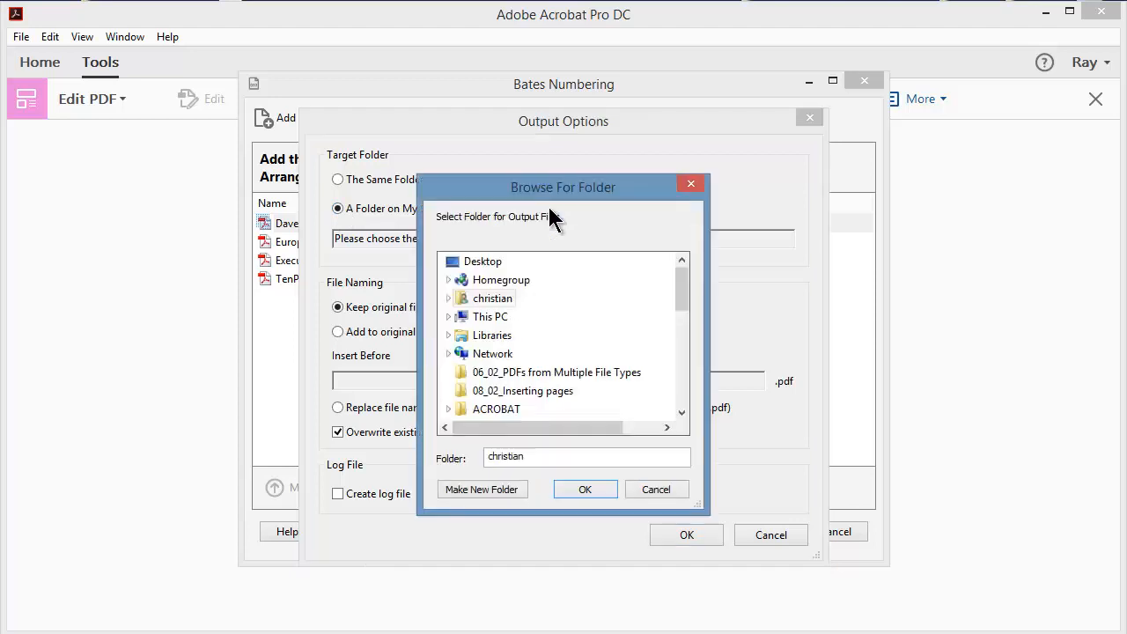
left_click_drag(683, 299, 683, 319)
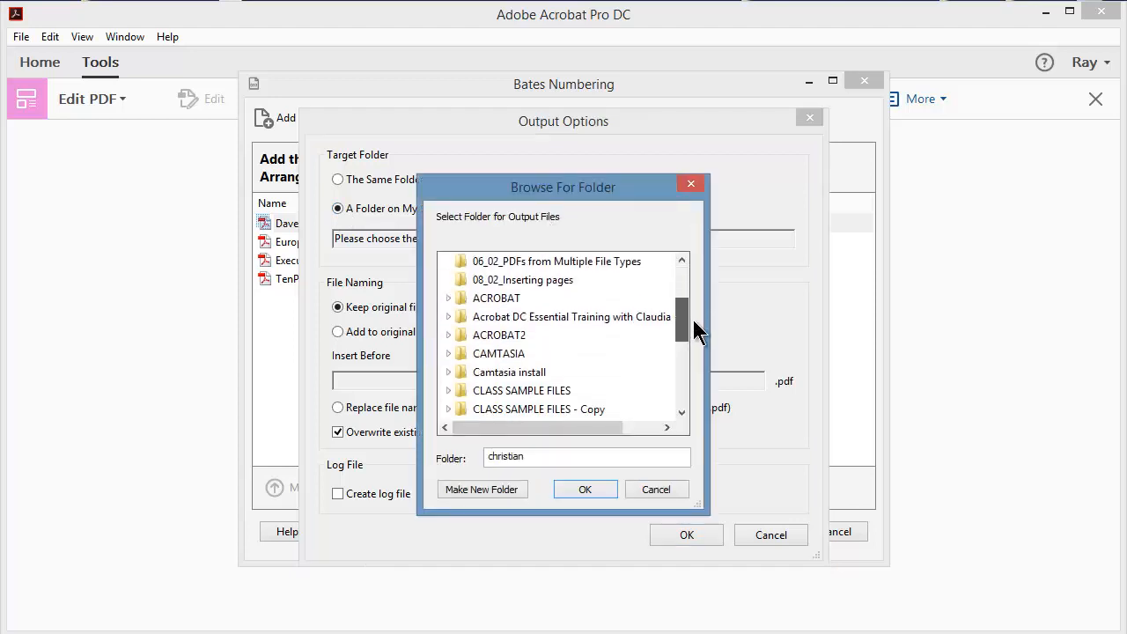
double_click(528, 392)
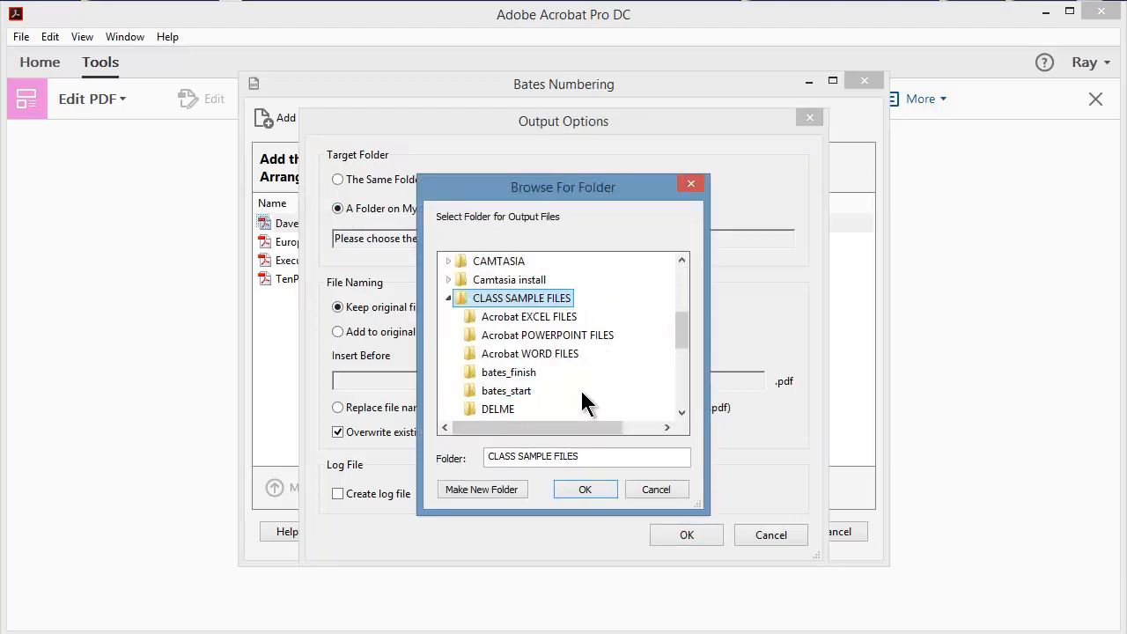
left_click(519, 374)
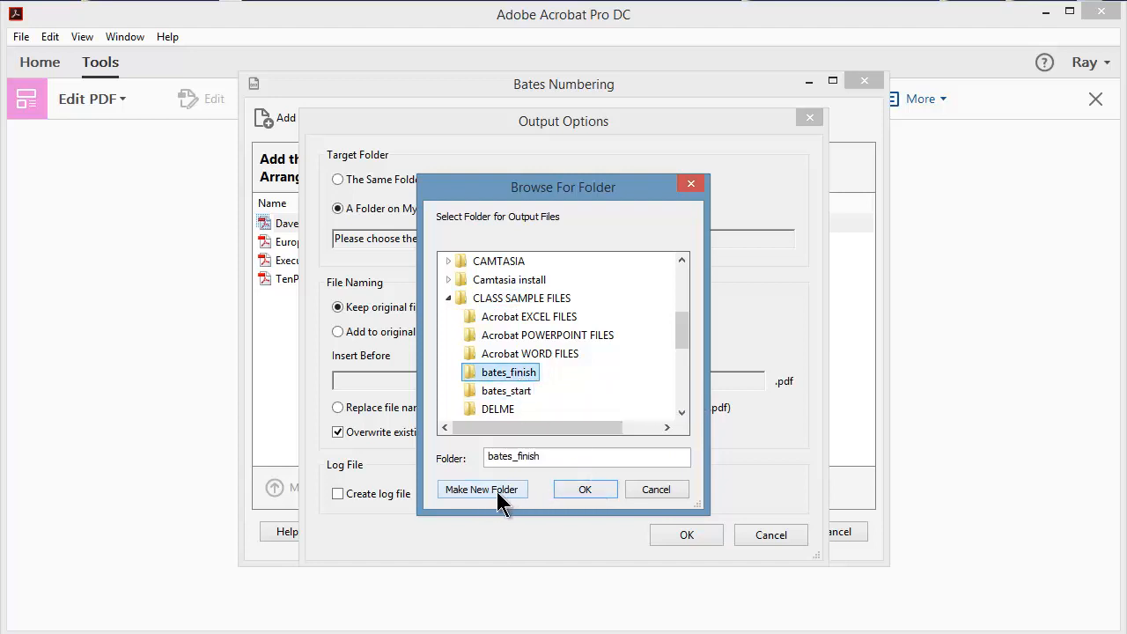
left_click(585, 490)
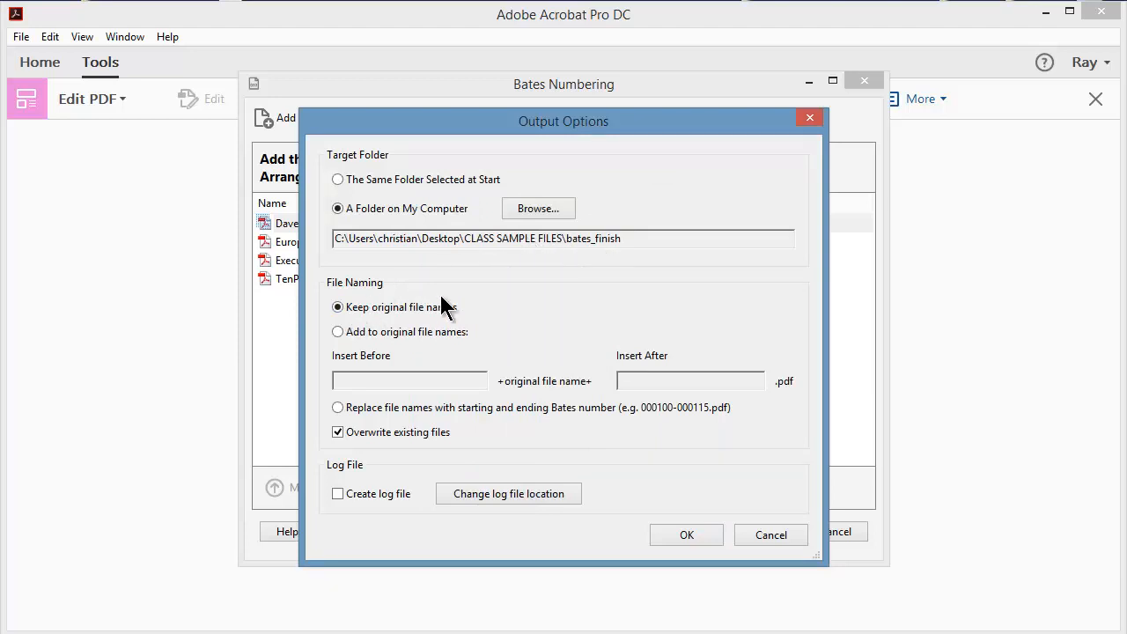
Step: Add "BATES_" to the original file names for the output files and accept the output options
left_click(338, 332)
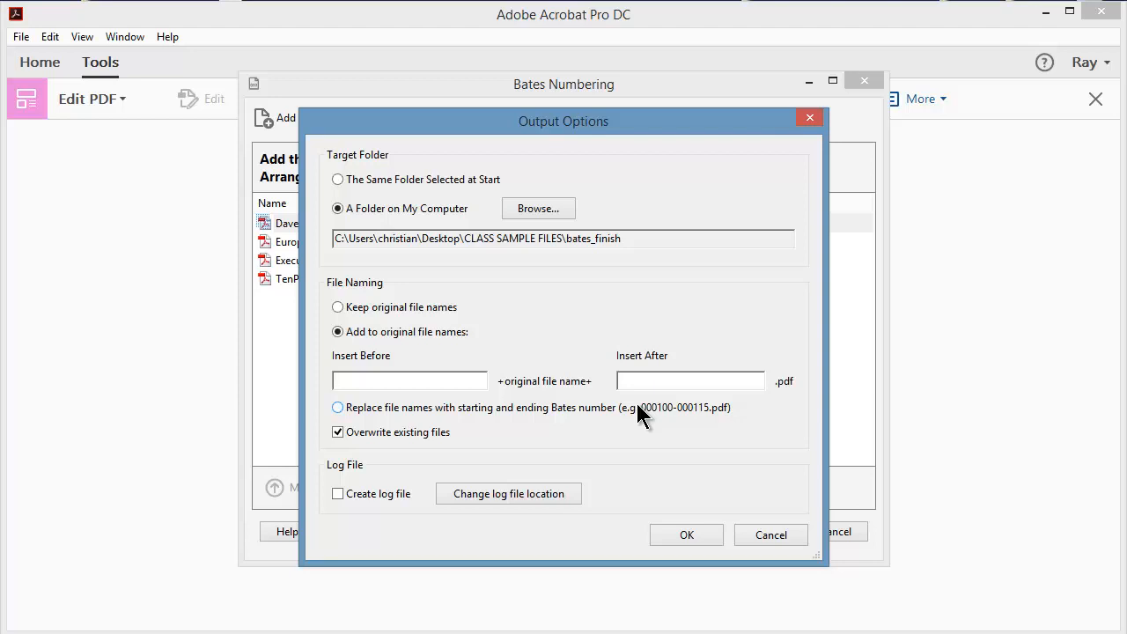
type("BATES_")
left_click(696, 533)
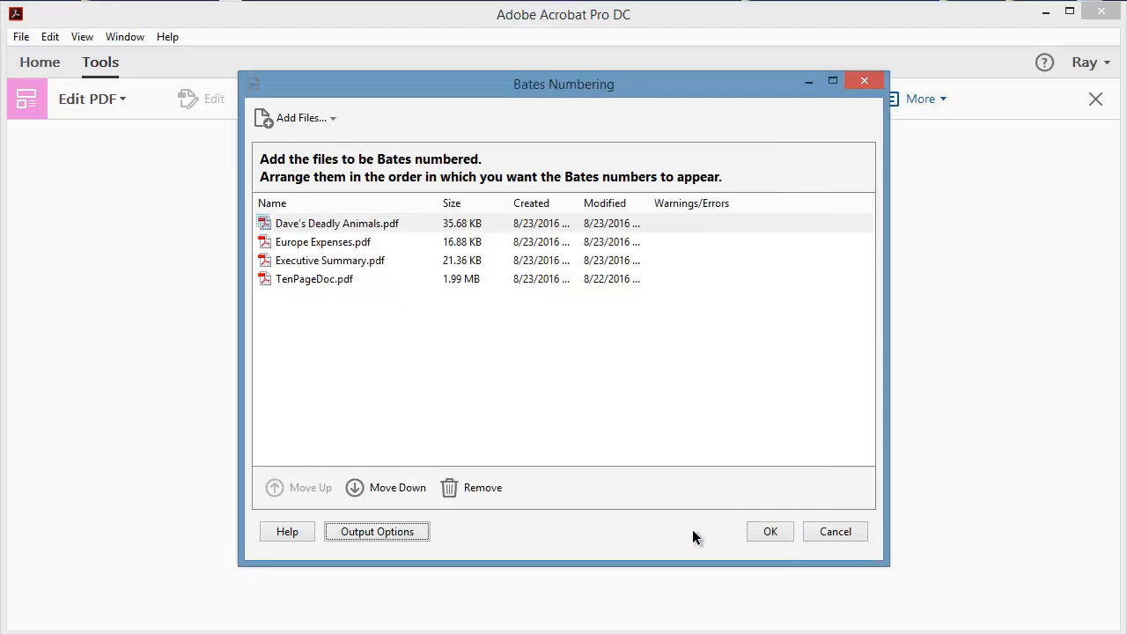
Step: Accept the file list and set the header and footer date format to m/d/yy
left_click(771, 534)
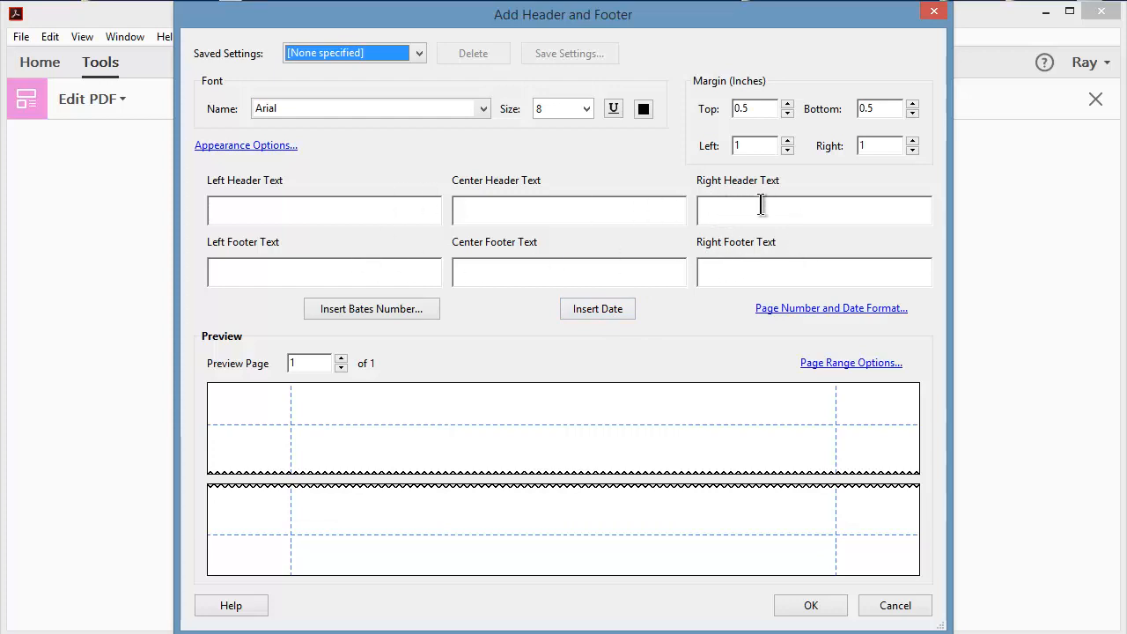
left_click(803, 310)
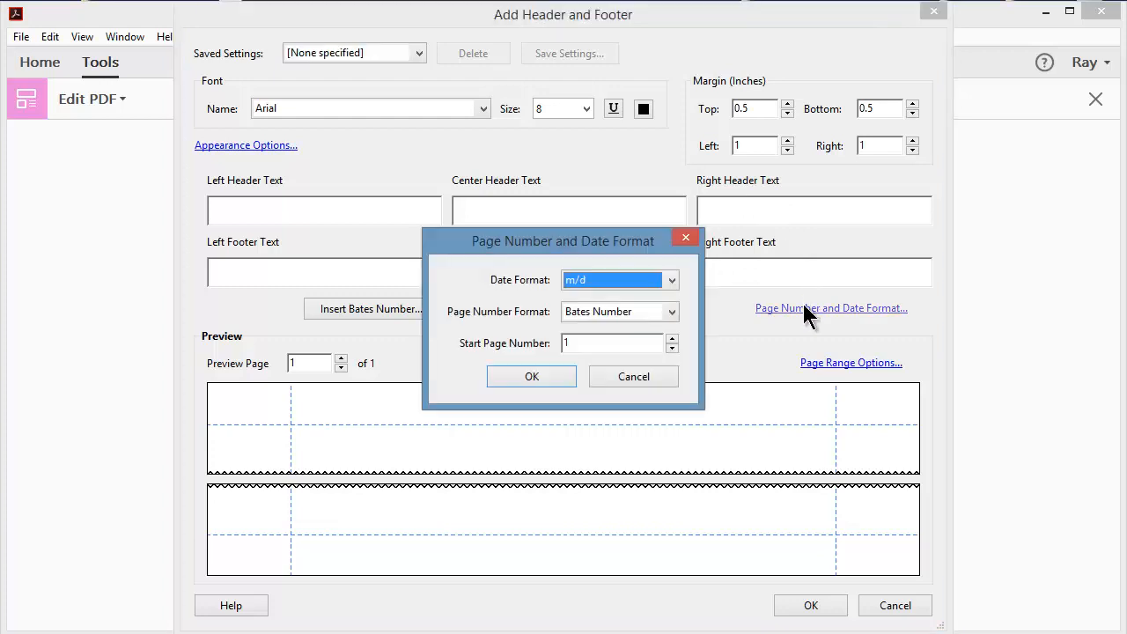
left_click(671, 280)
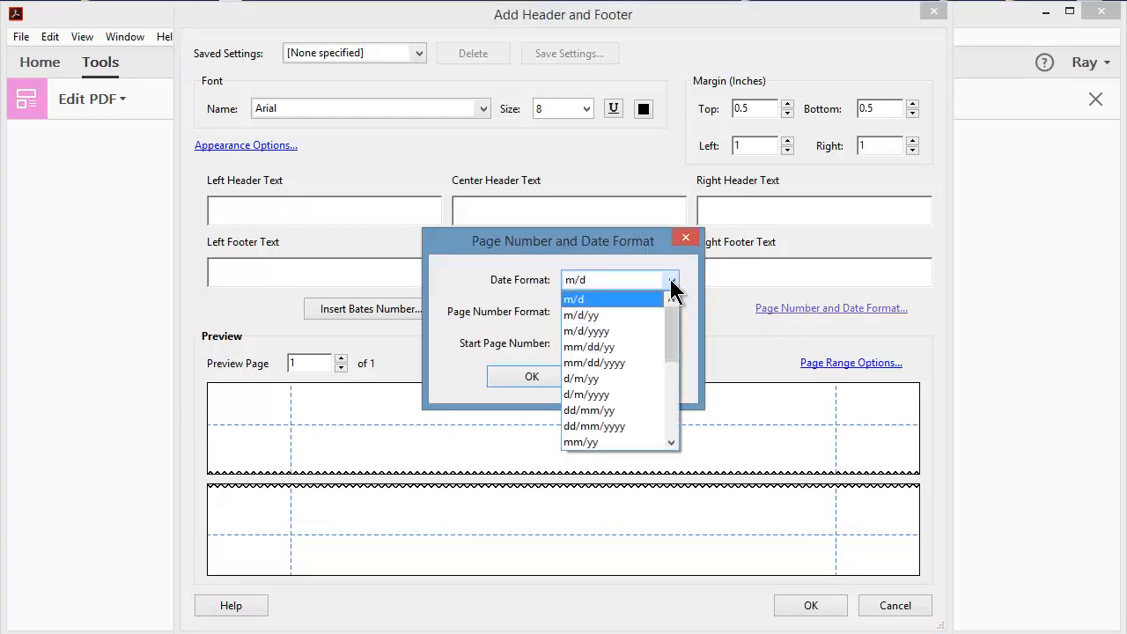
left_click(591, 317)
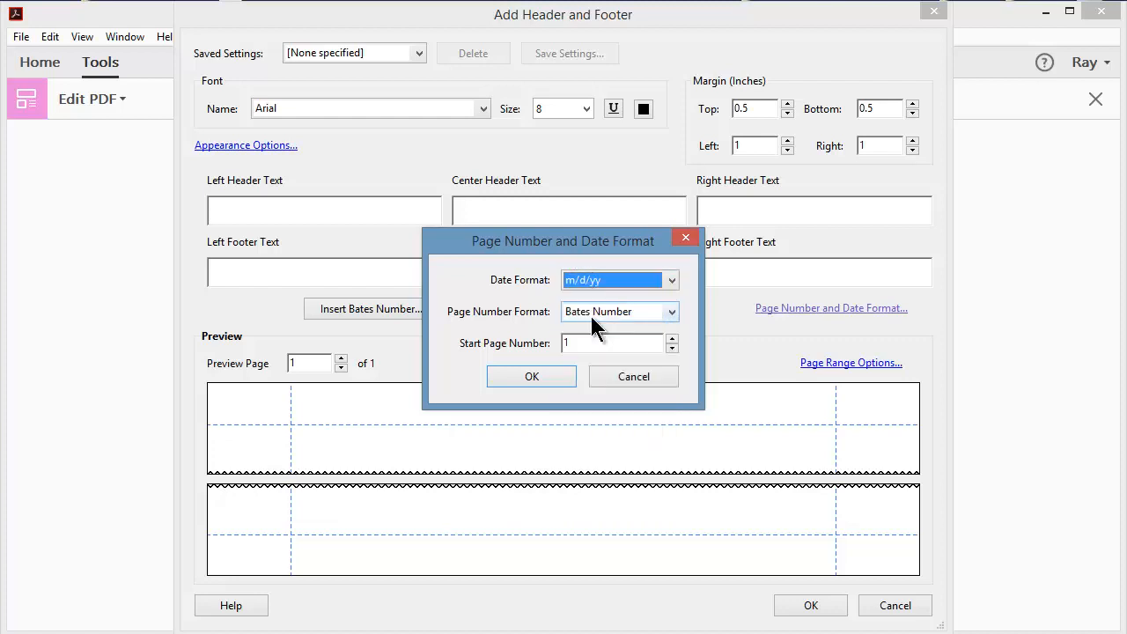
left_click(532, 376)
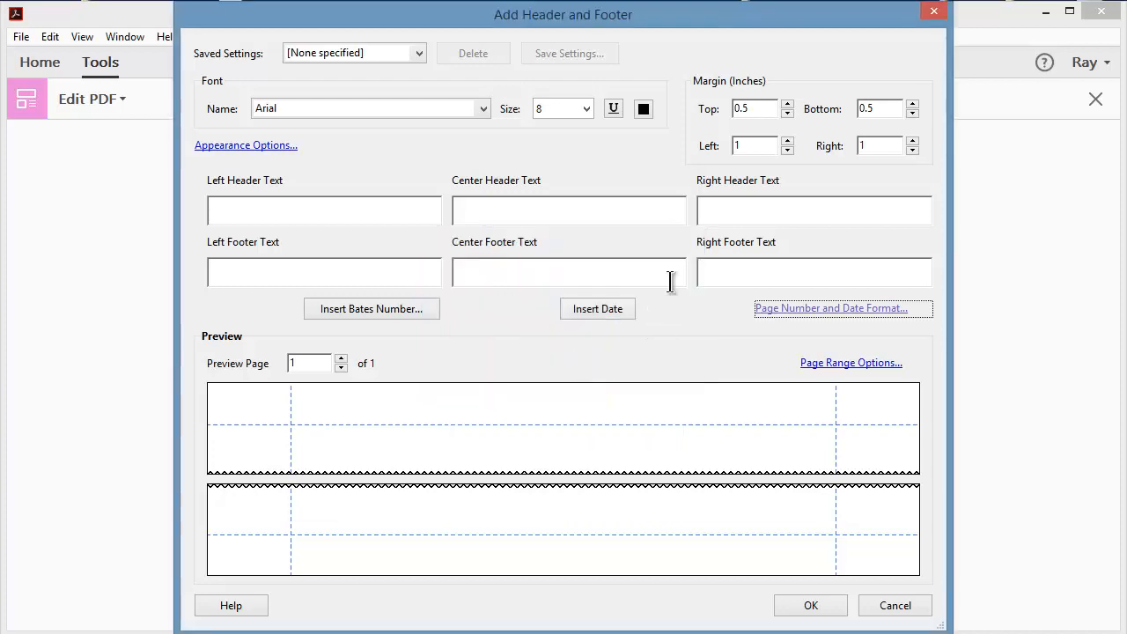
Step: Fill the right header text with the m/d/yy date field in parentheses, followed by BOR
left_click(724, 211)
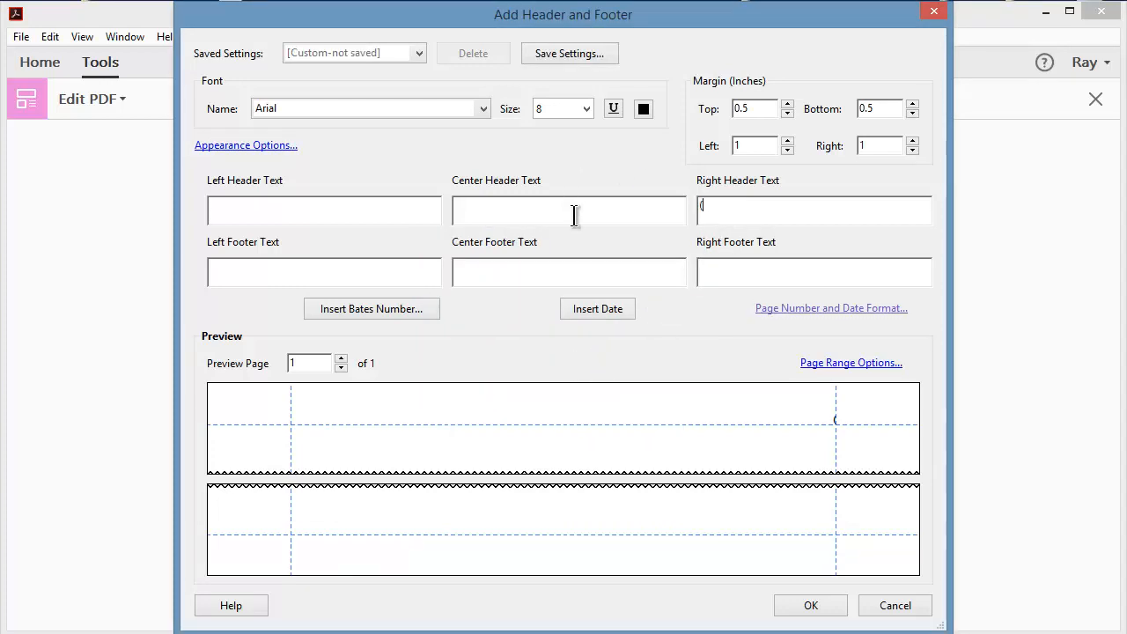
left_click(574, 315)
left_click(575, 312)
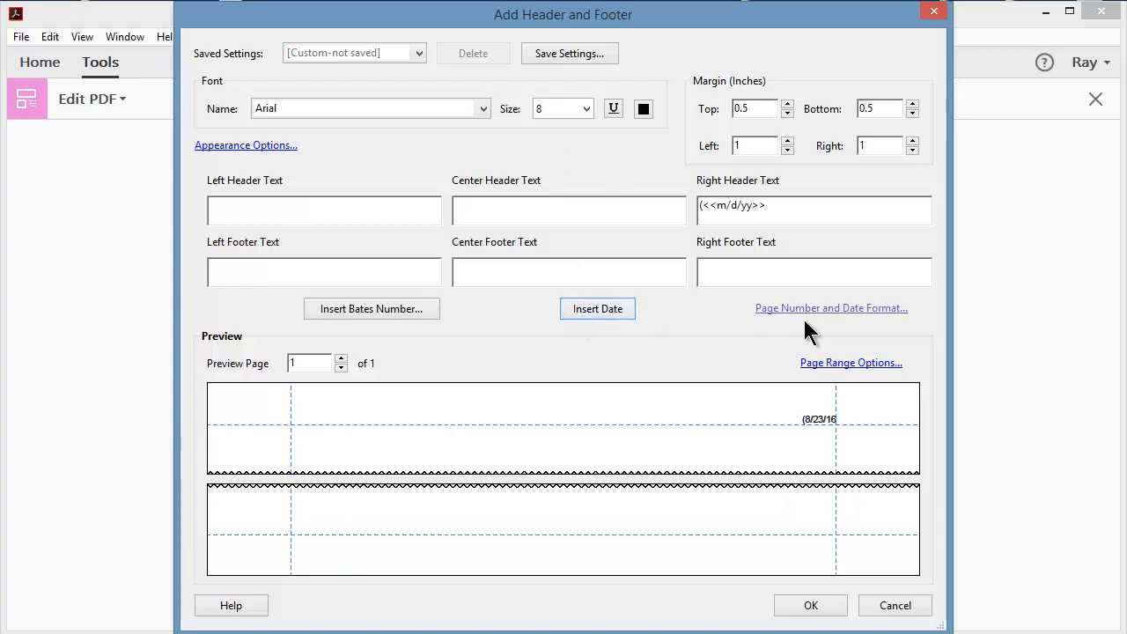
type(")")
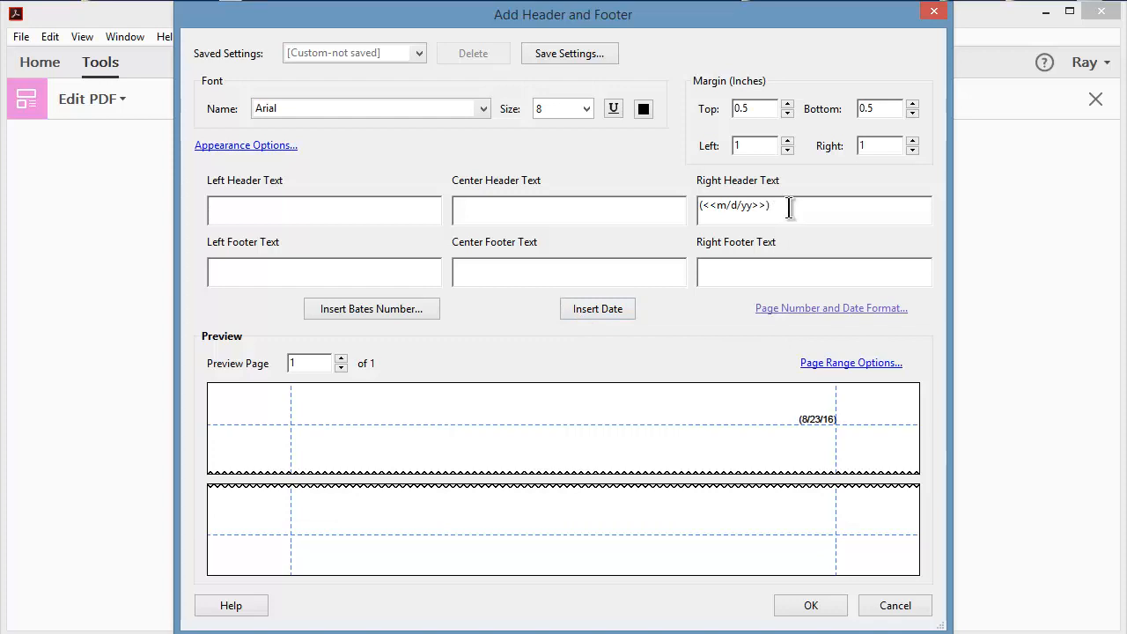
type(" BOR")
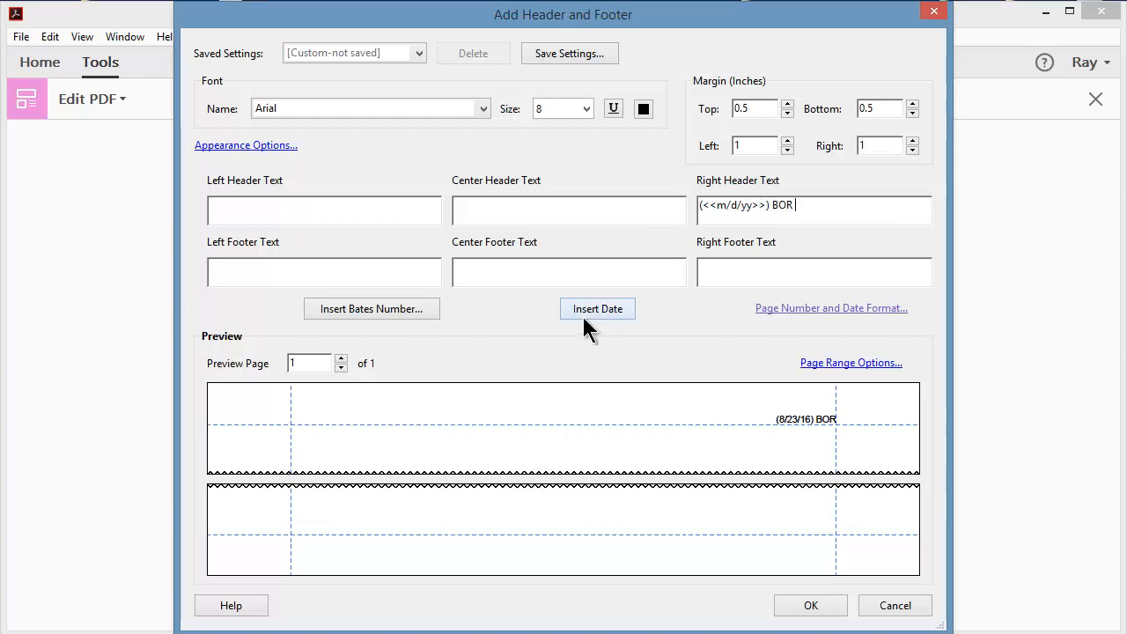
Step: Append a 6-digit Bates number starting at 1 to the right header and apply the numbering to the files
left_click(377, 310)
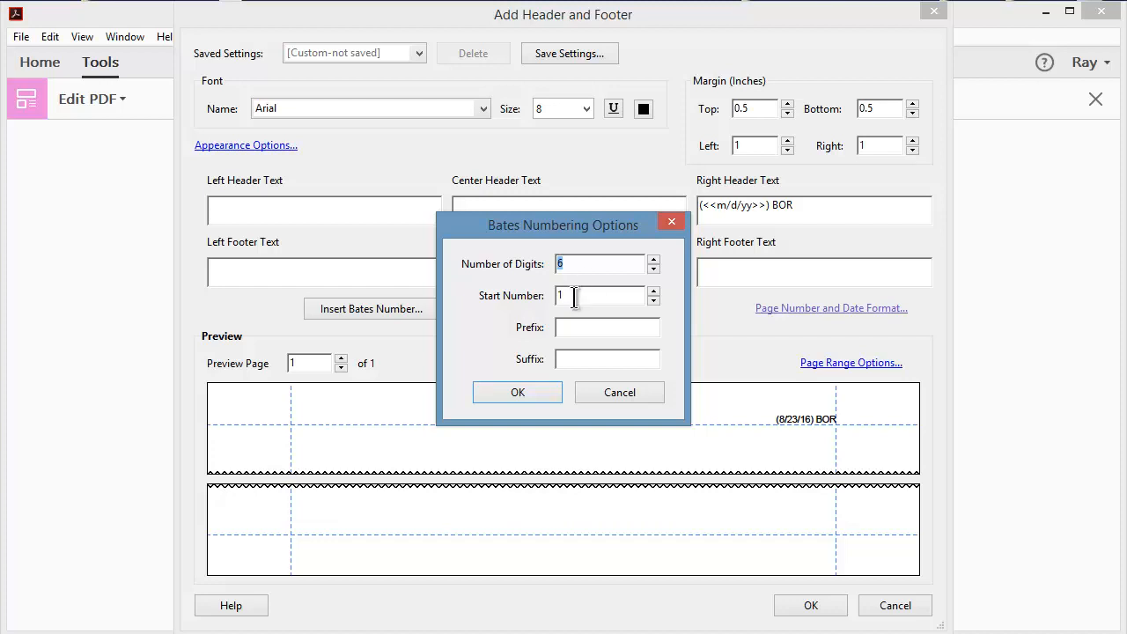
left_click(518, 392)
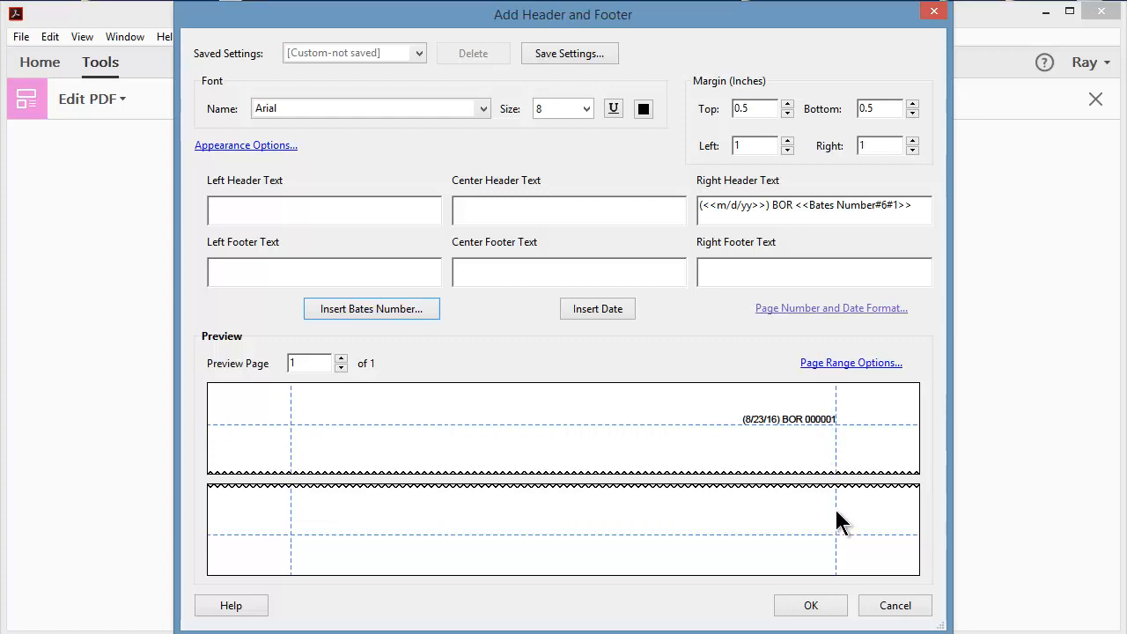
left_click(817, 606)
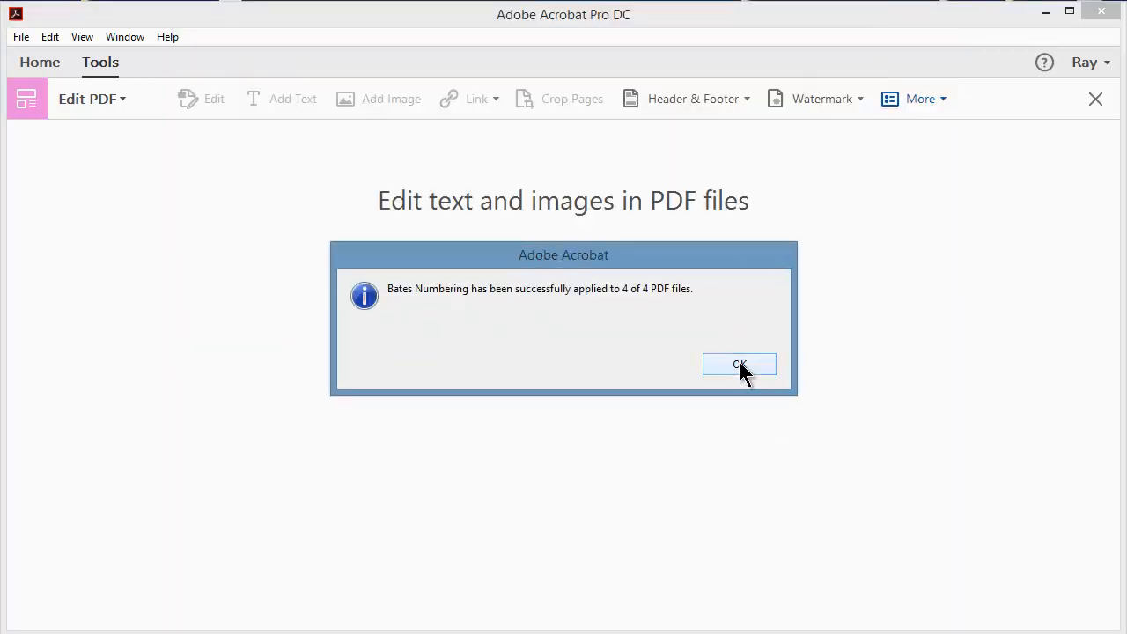
left_click(740, 364)
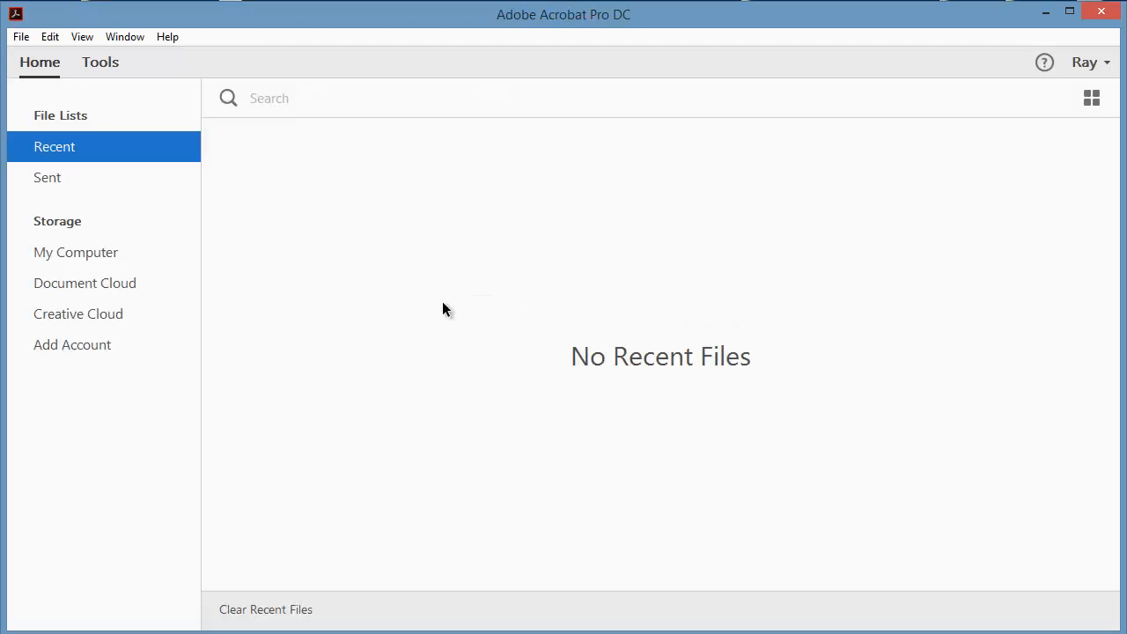
Step: Open all four BATES_ PDFs from the bates_finish folder
left_click(29, 37)
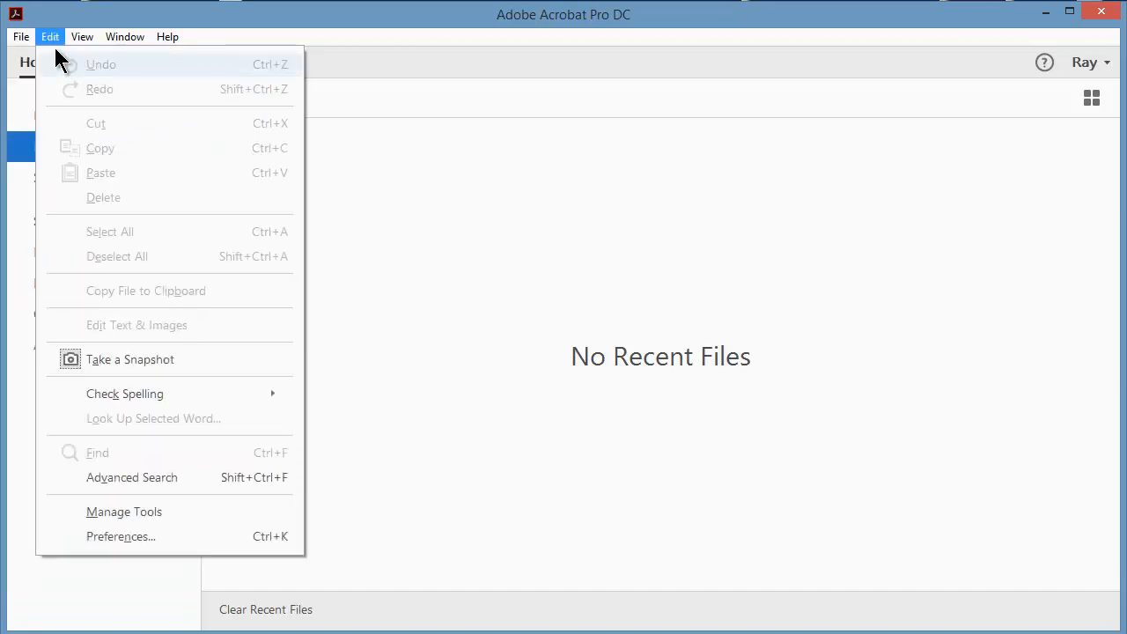
left_click(75, 64)
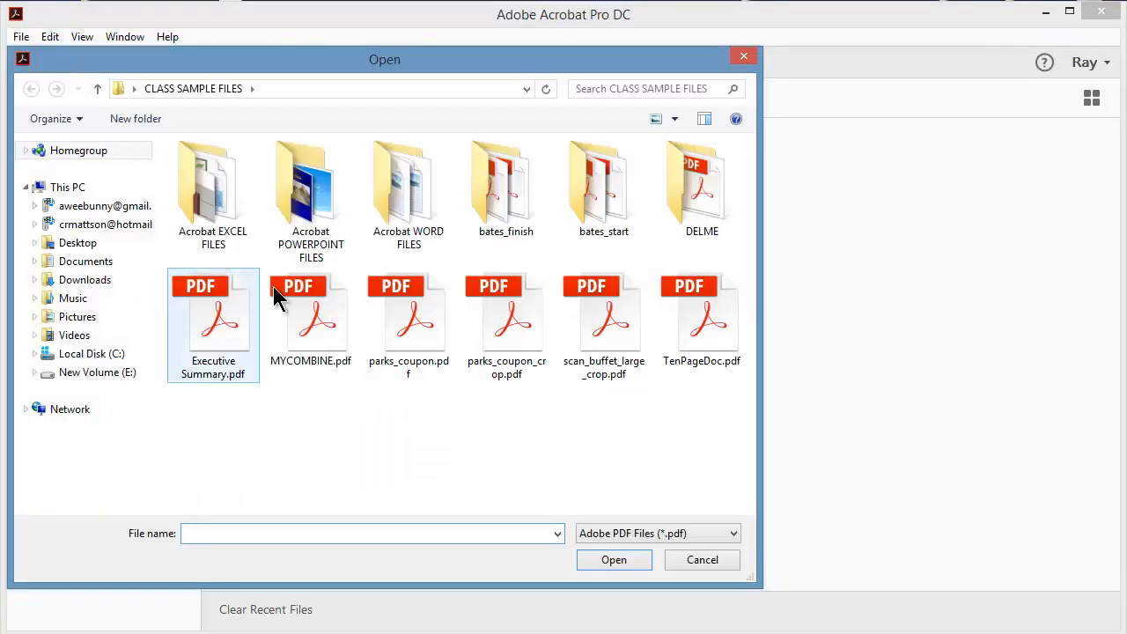
double_click(501, 189)
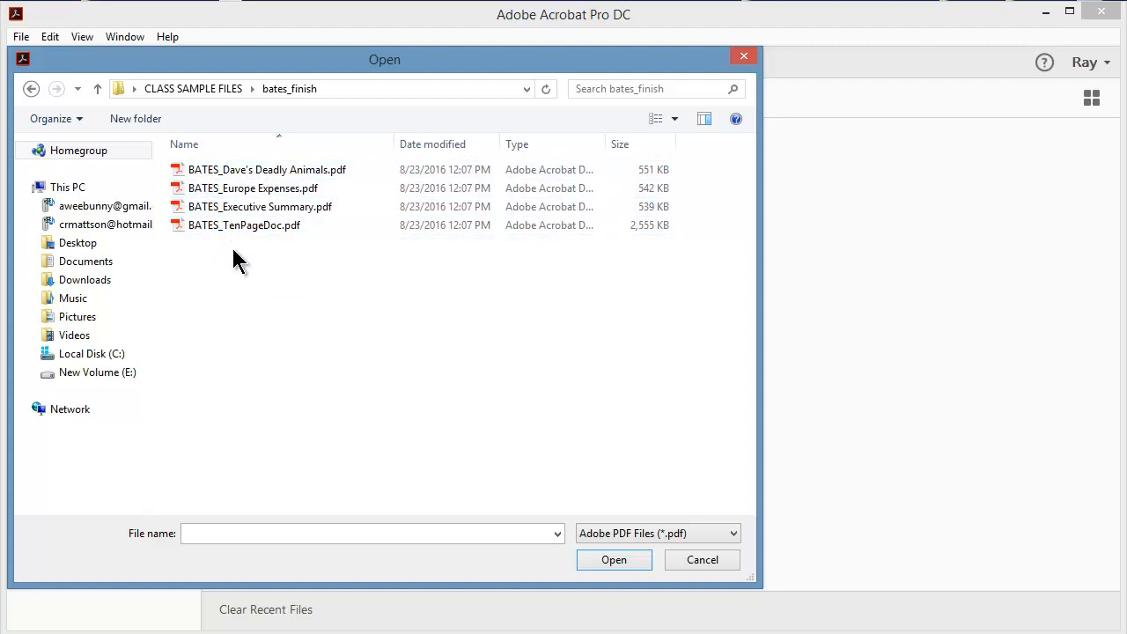
left_click_drag(261, 250, 269, 180)
left_click(614, 560)
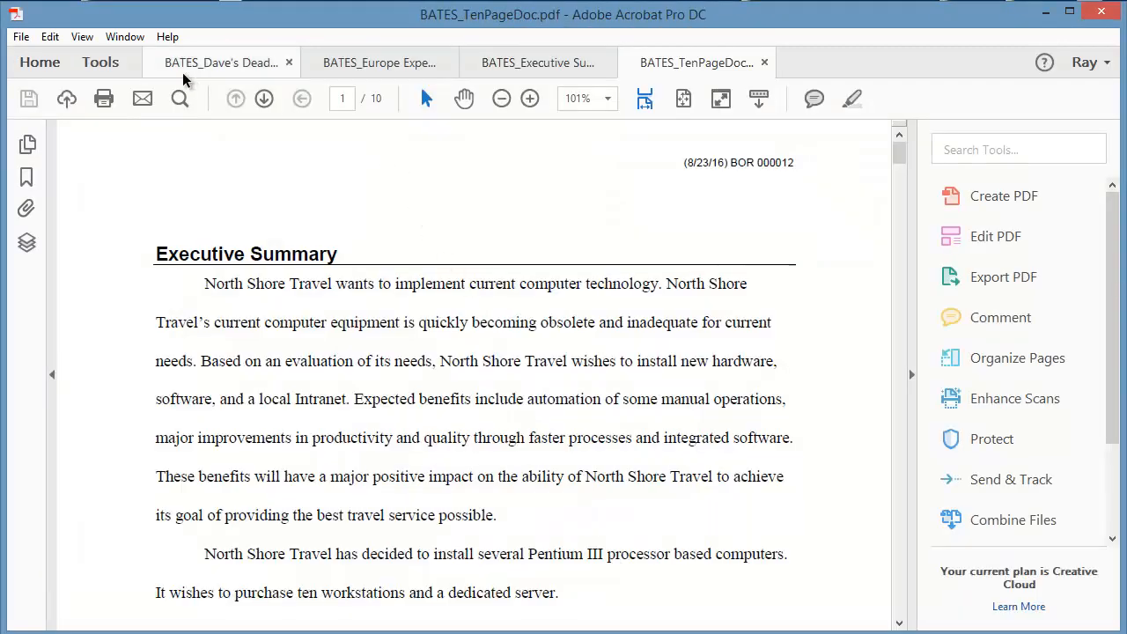
Step: Compare the Bates numbers on the first pages of the four open PDFs
left_click(209, 63)
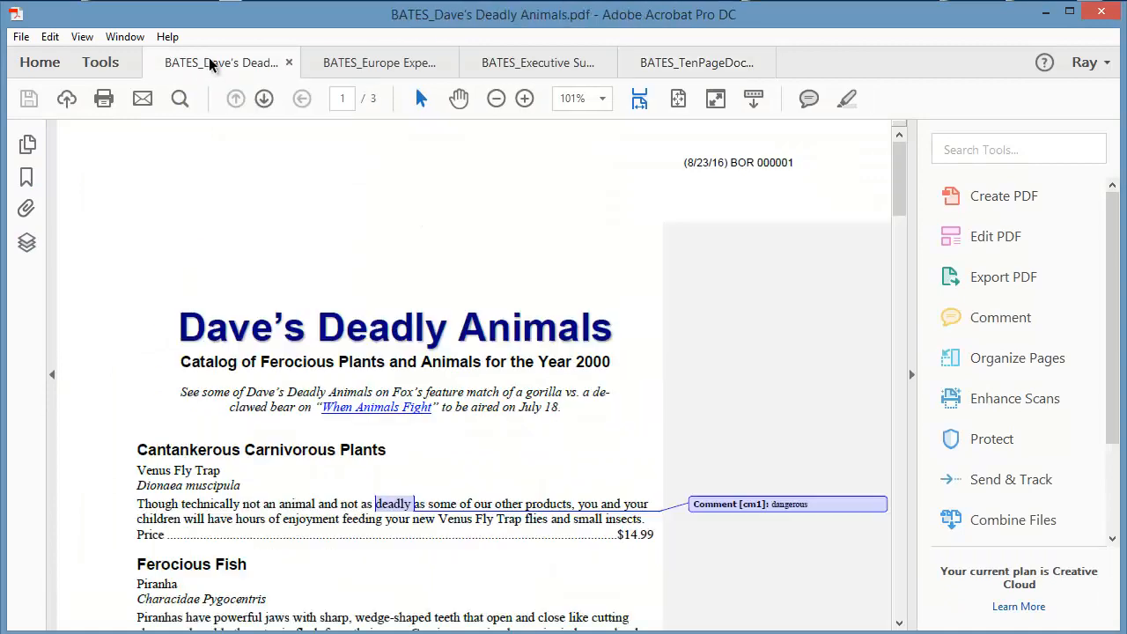
left_click(368, 67)
left_click(518, 62)
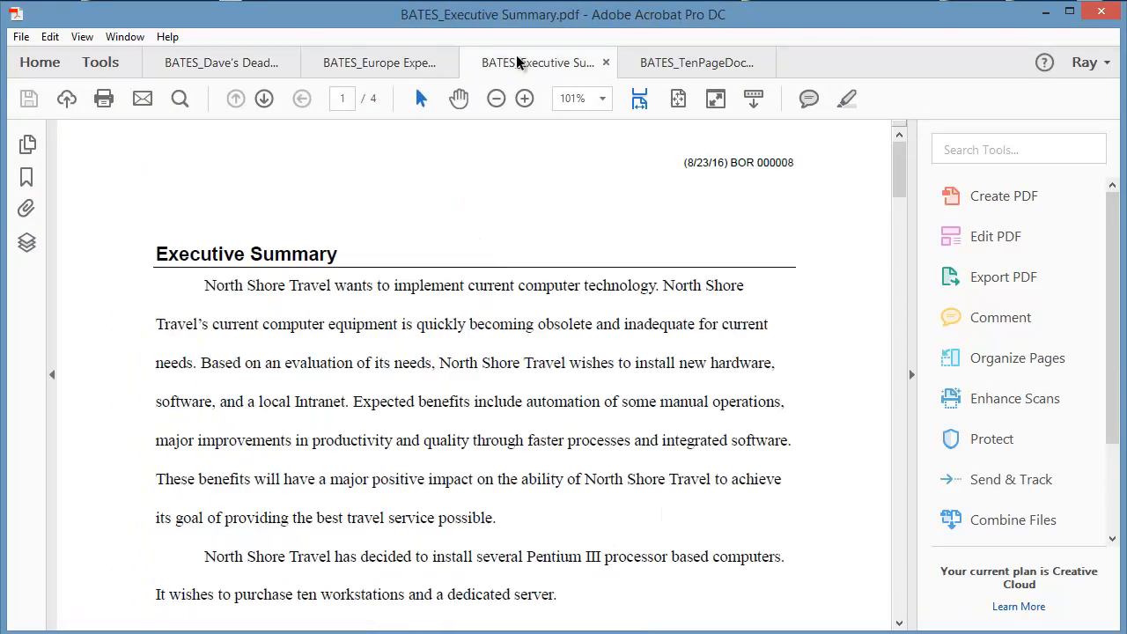
left_click(687, 65)
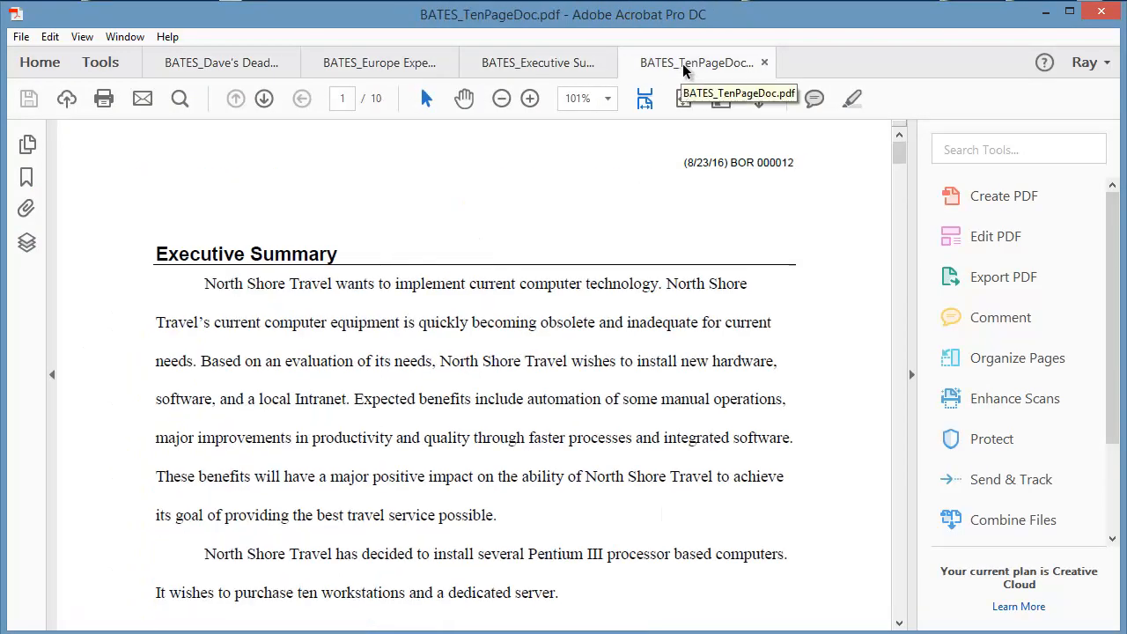
Step: Show page thumbnails in BATES_Dave's Deadly Animals.pdf and check the Bates number on page 3
left_click(203, 62)
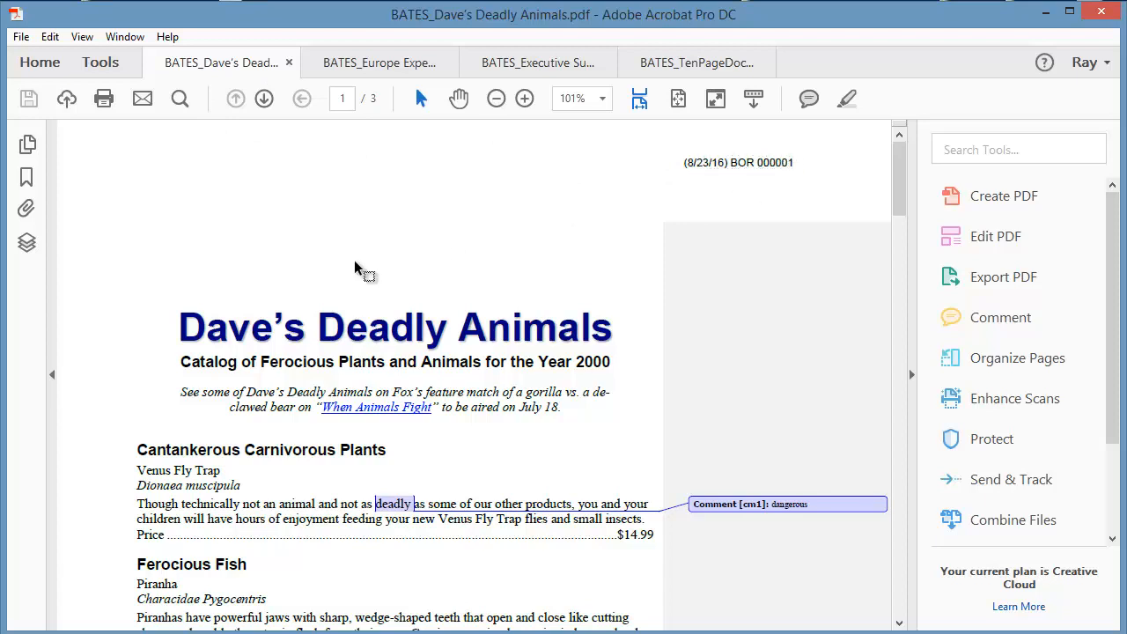
left_click(27, 144)
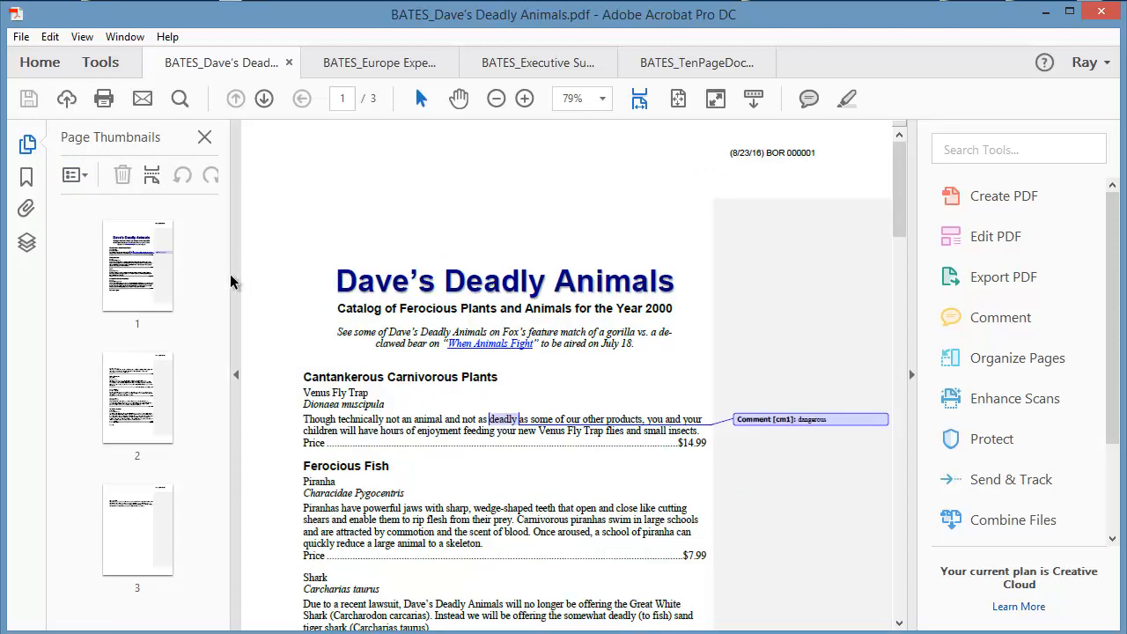
left_click(133, 539)
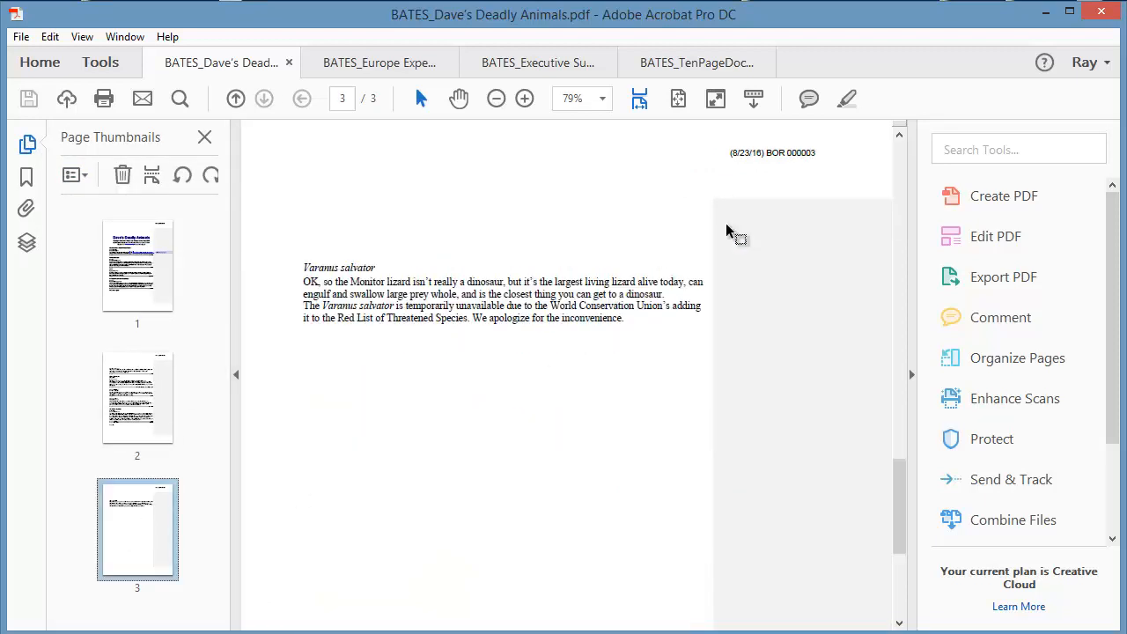
left_click_drag(799, 152, 821, 152)
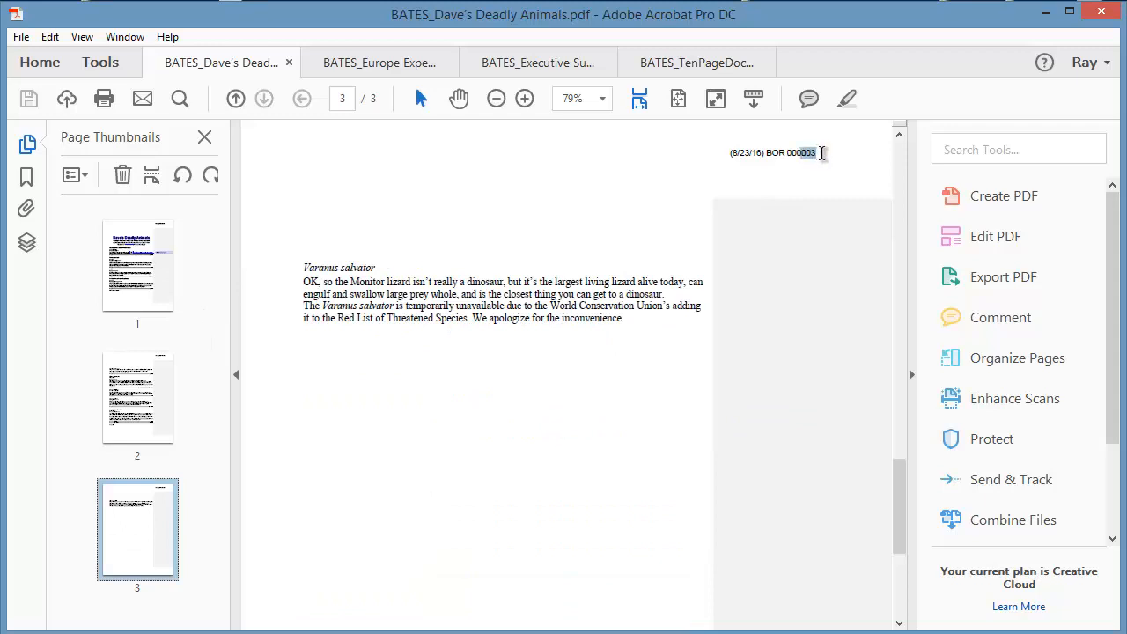
left_click(813, 173)
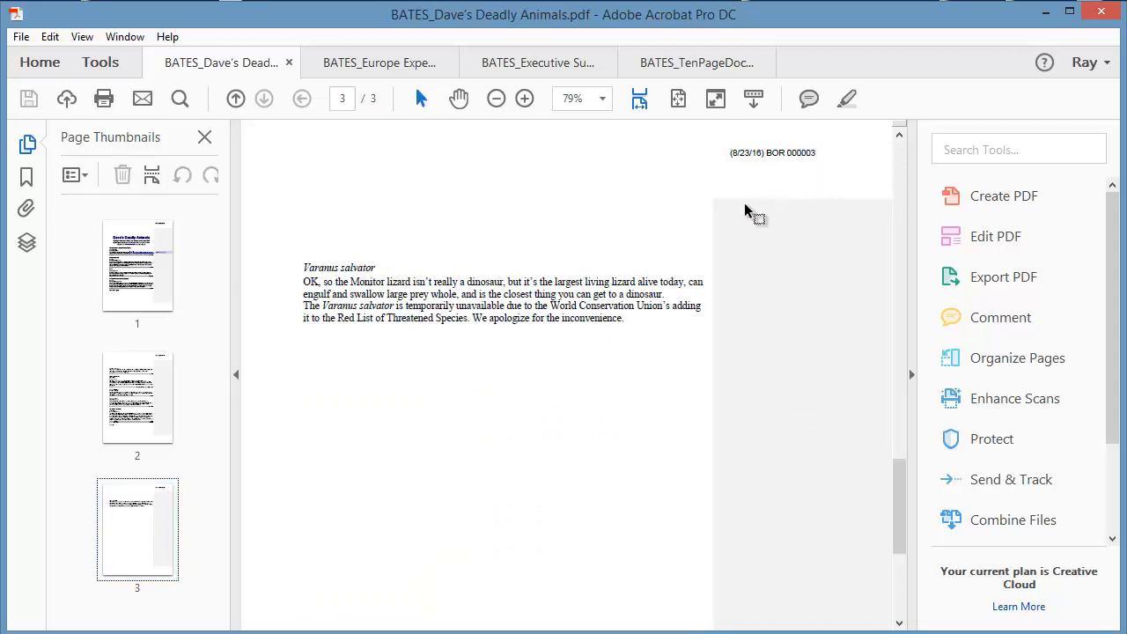
Step: Check the Bates numbers on the first and last pages of BATES_Europe Expenses.pdf using its page thumbnails
left_click(345, 61)
left_click(25, 144)
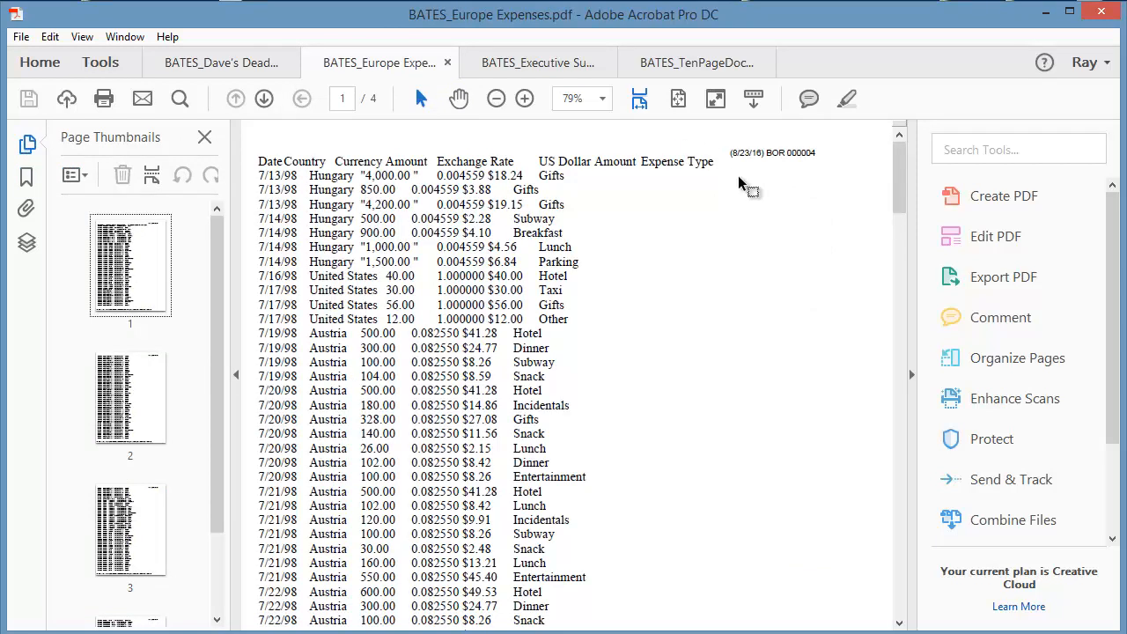
left_click_drag(221, 388, 207, 473)
left_click(130, 559)
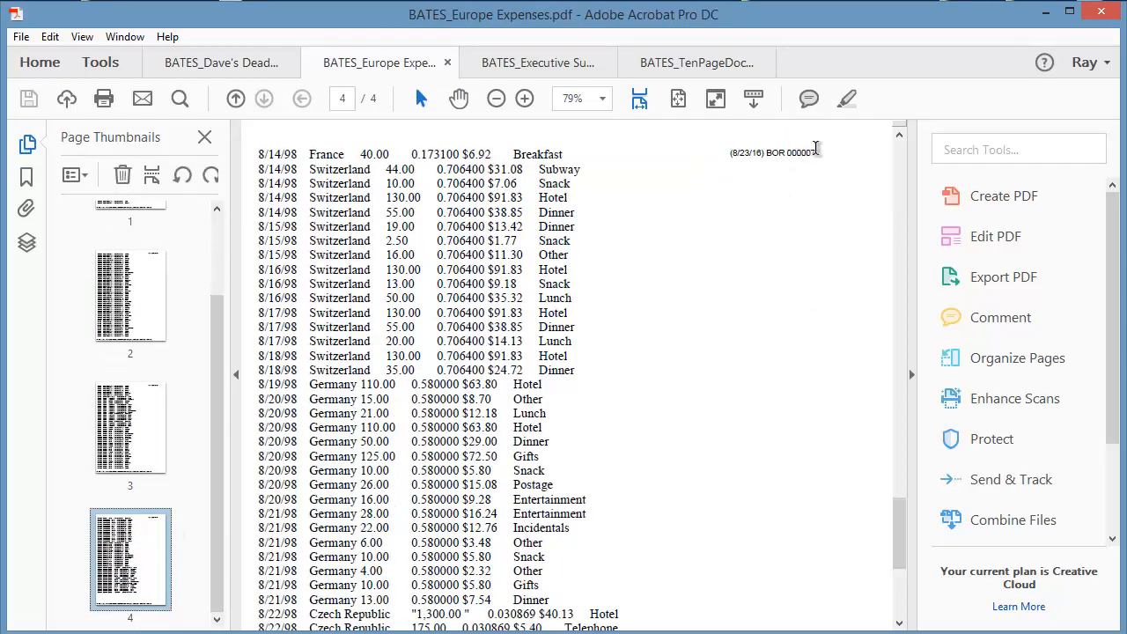
Step: Check the Bates numbers on pages 1 and 4 of BATES_Executive Summary.pdf using its page thumbnails
left_click(512, 61)
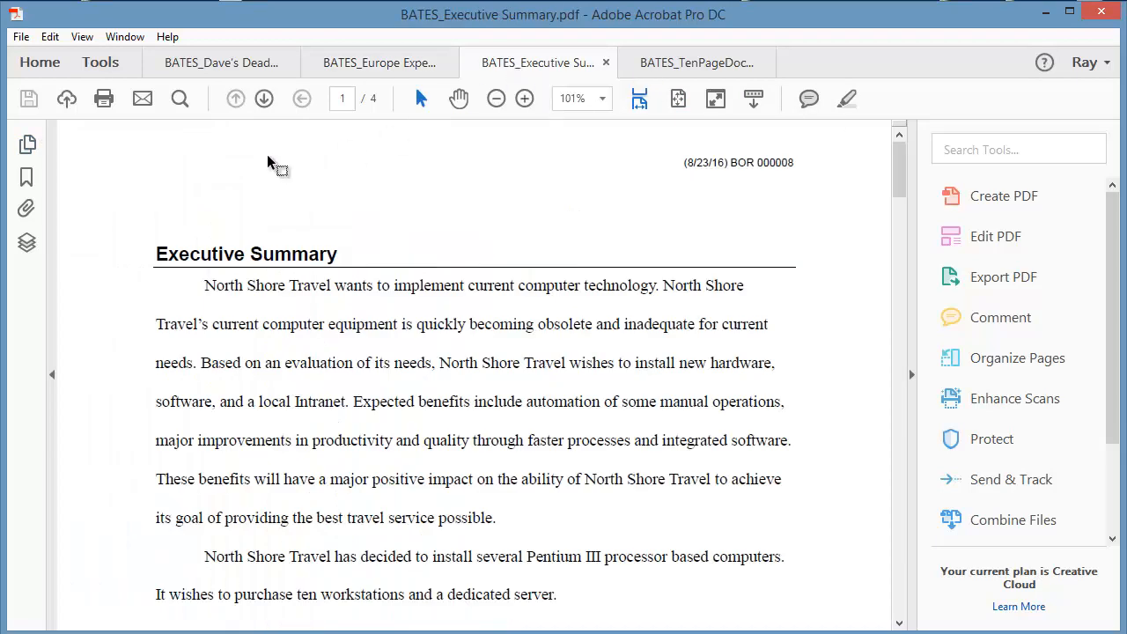
left_click(27, 145)
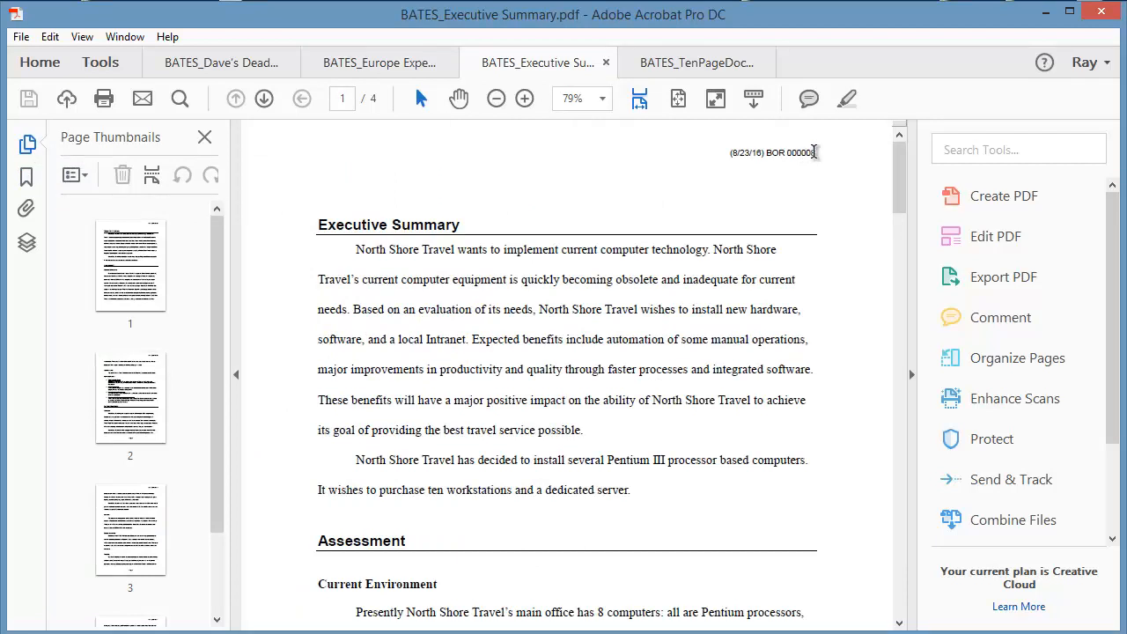
left_click_drag(221, 455, 201, 546)
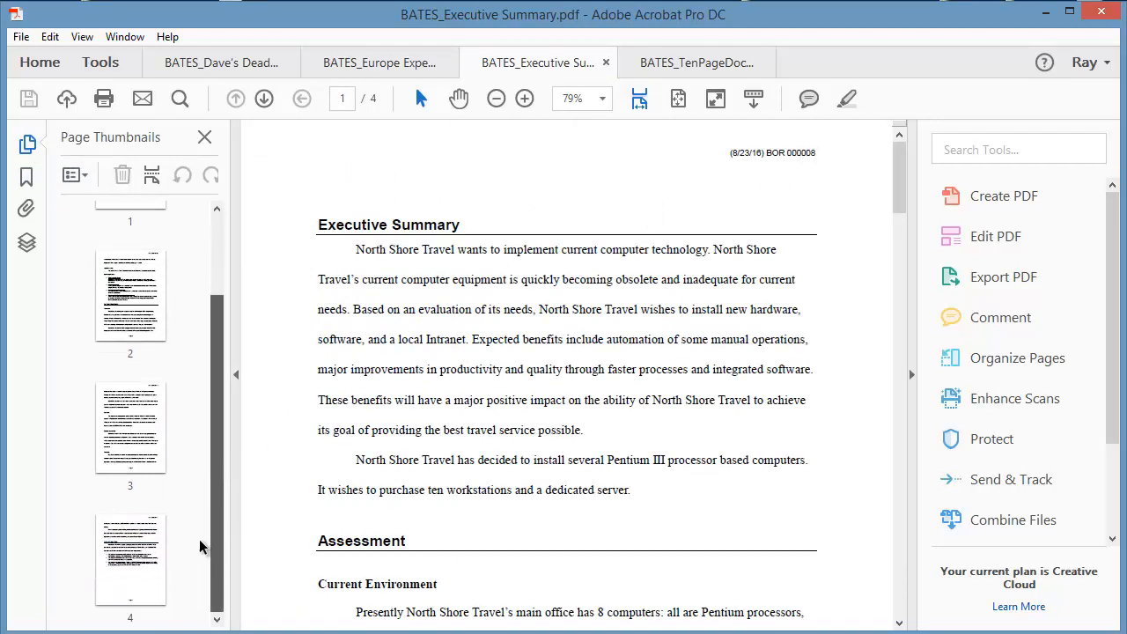
left_click(141, 585)
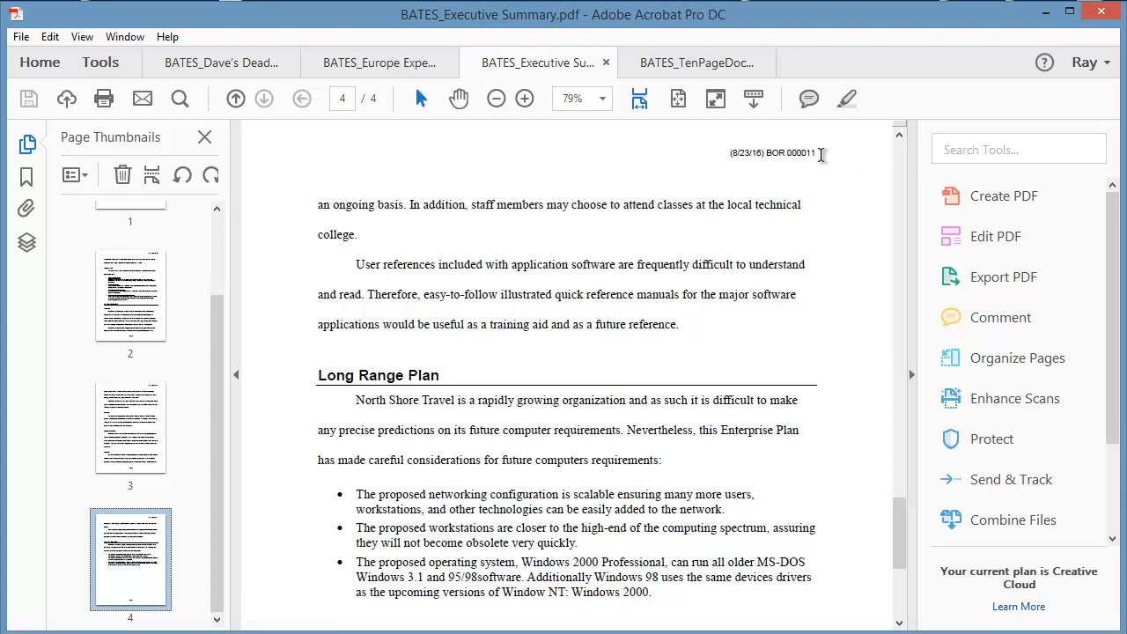
Step: Show page thumbnails in BATES_TenPageDoc.pdf and look for the Bates number on page 10
left_click(704, 66)
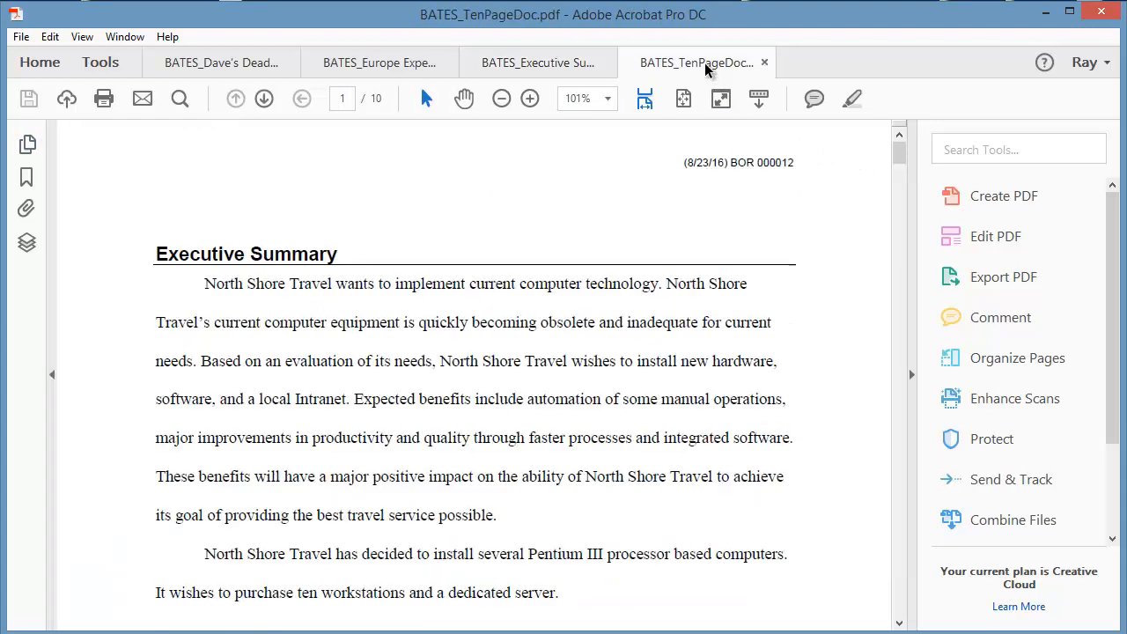
left_click(27, 146)
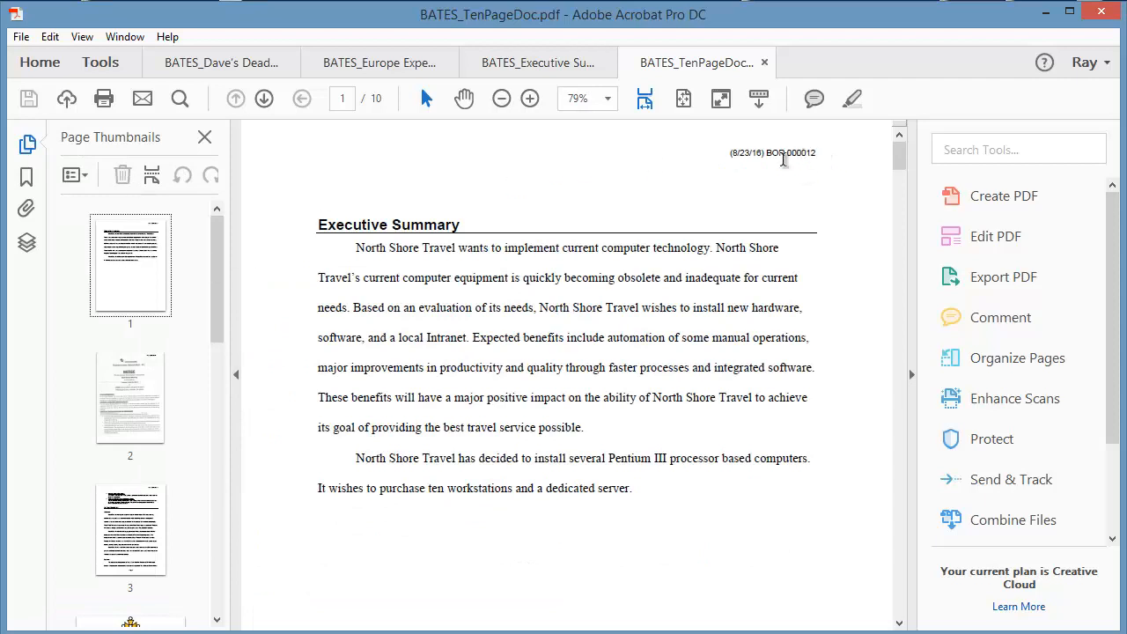
left_click_drag(219, 304, 202, 585)
left_click(134, 562)
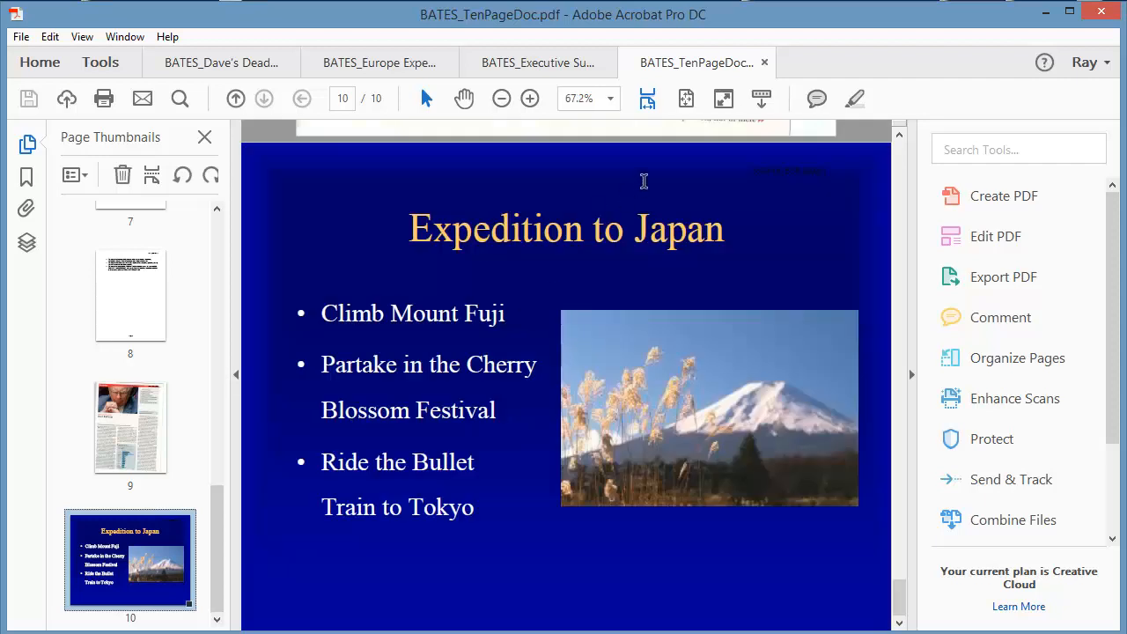
left_click(828, 176)
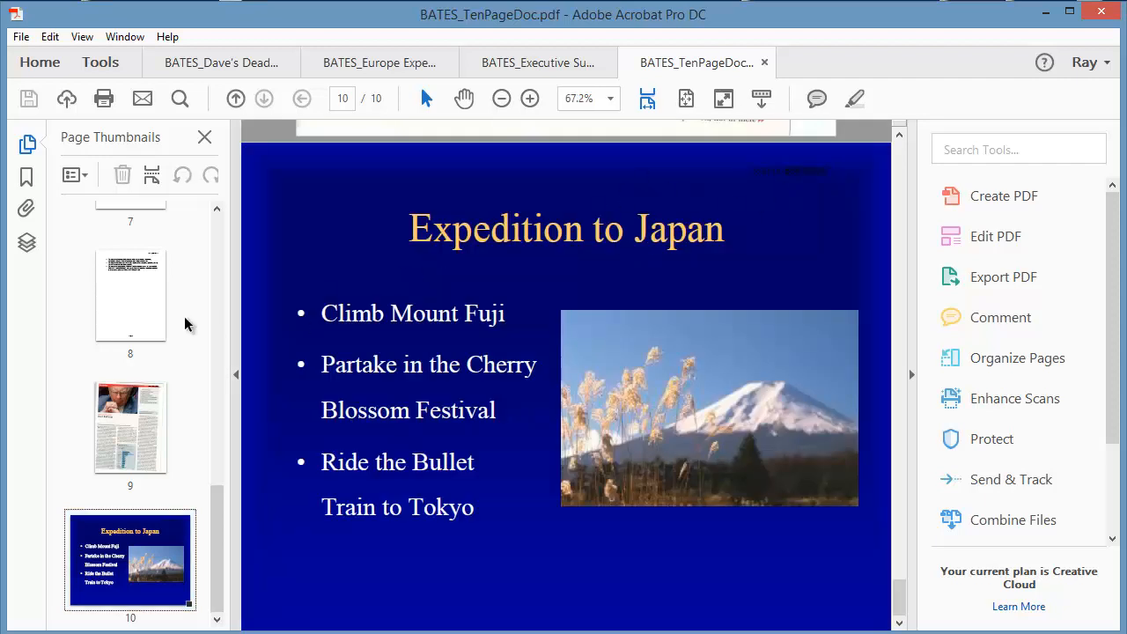
Step: Examine the Bates numbers on pages 9 and 8 of BATES_TenPageDoc.pdf and return to page 10
left_click(128, 436)
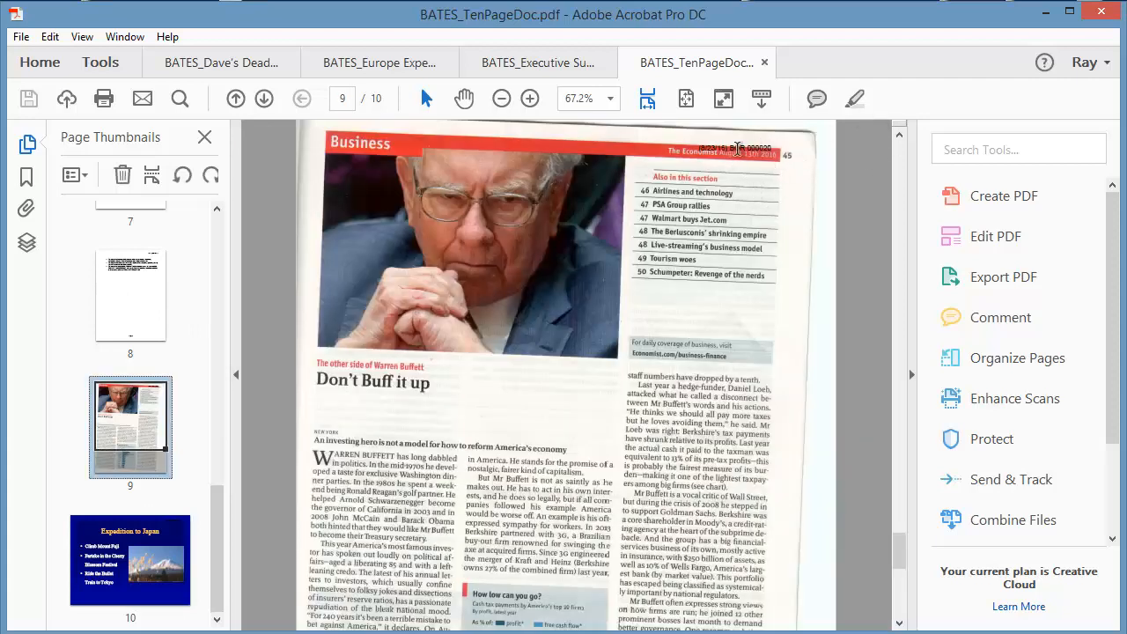
left_click(137, 310)
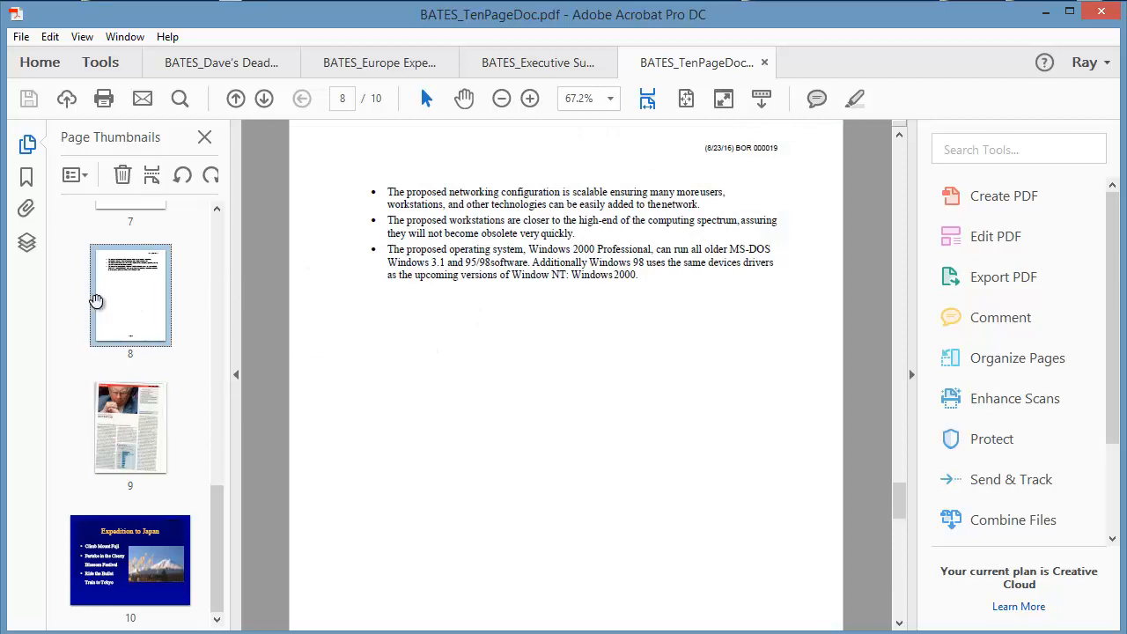
left_click(132, 445)
left_click(137, 564)
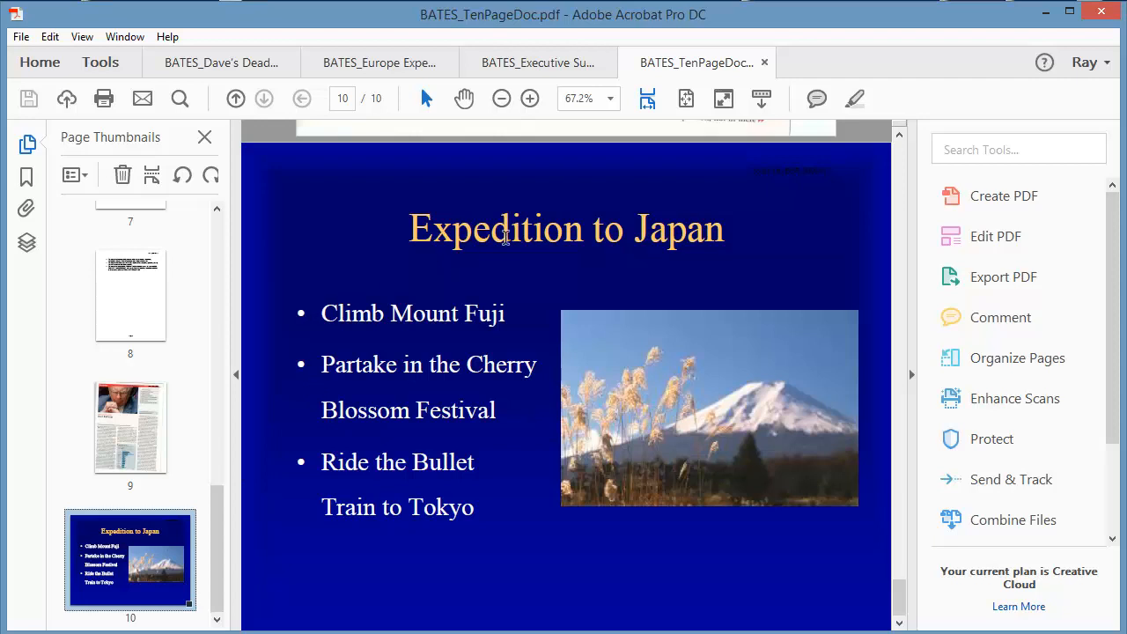
Step: Change the text color of the Bates number on page 10 of BATES_TenPageDoc.pdf to white
left_click(1001, 233)
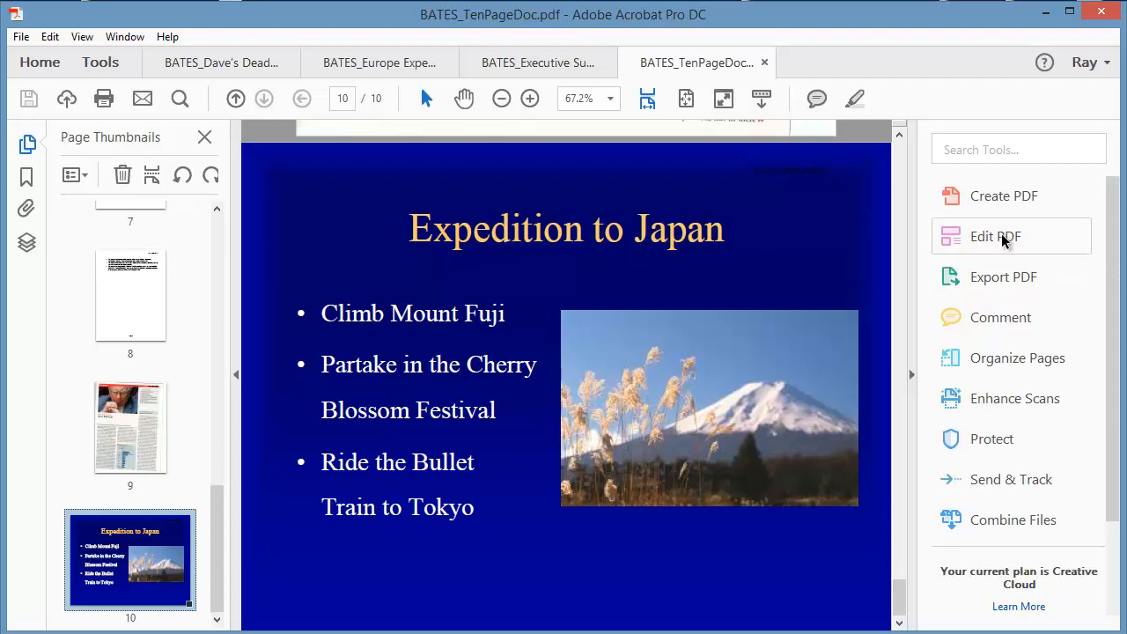
left_click(818, 211)
left_click(805, 220)
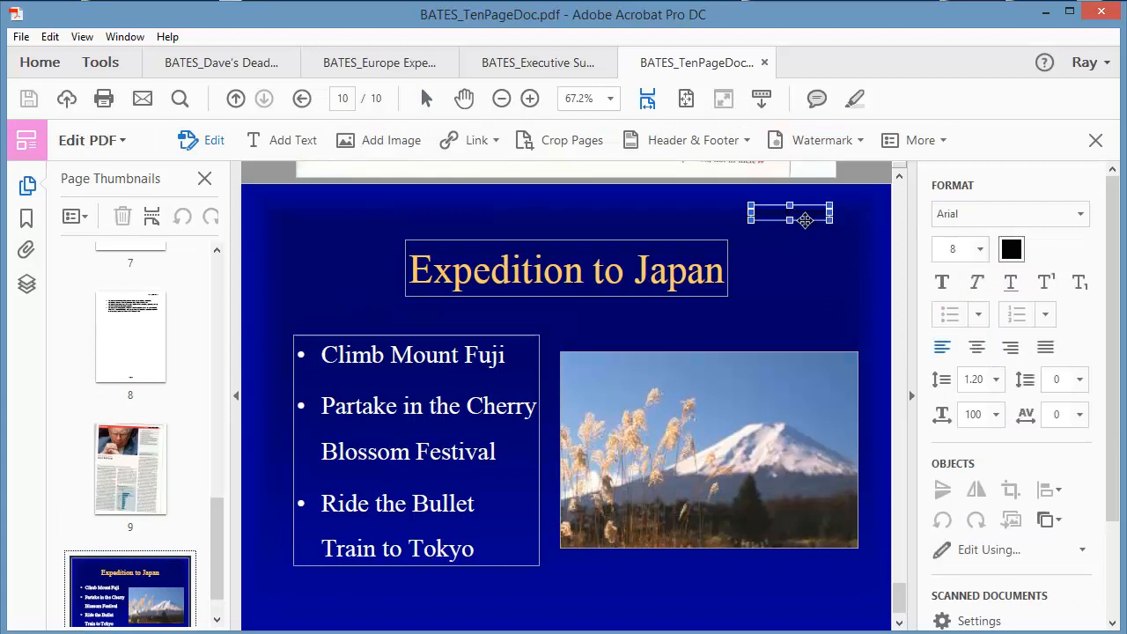
left_click(1011, 249)
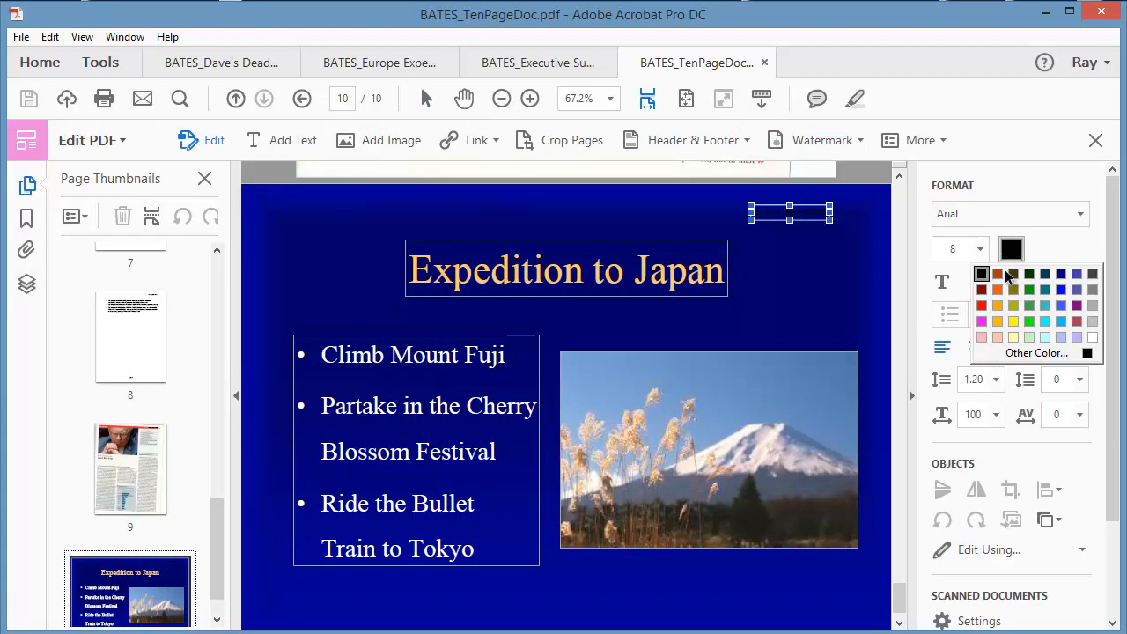
left_click(1092, 337)
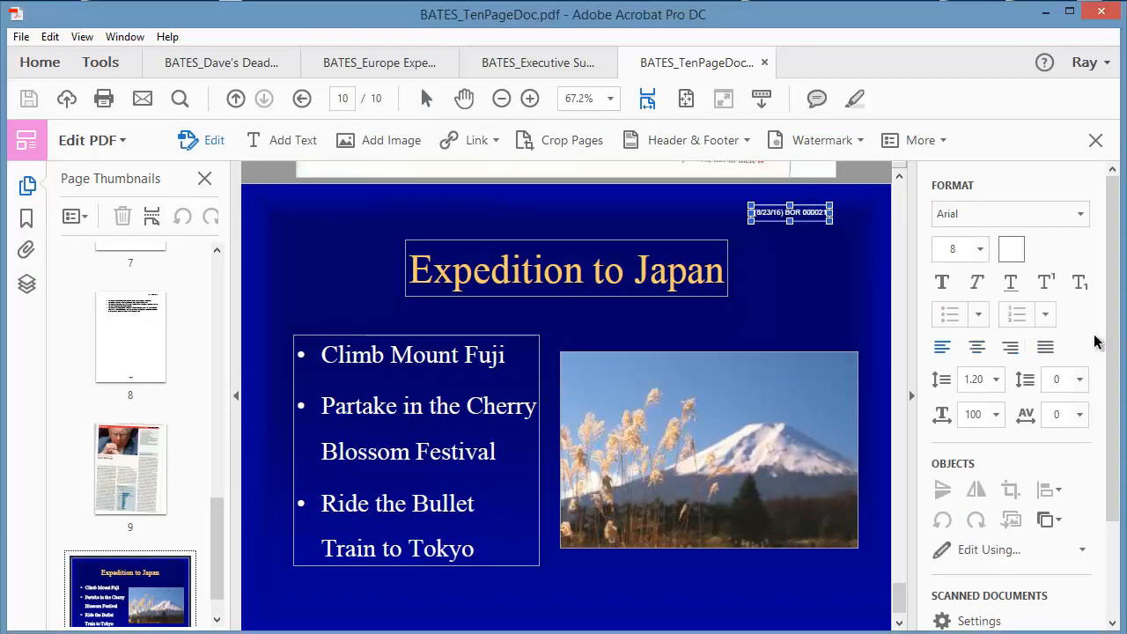
left_click(878, 284)
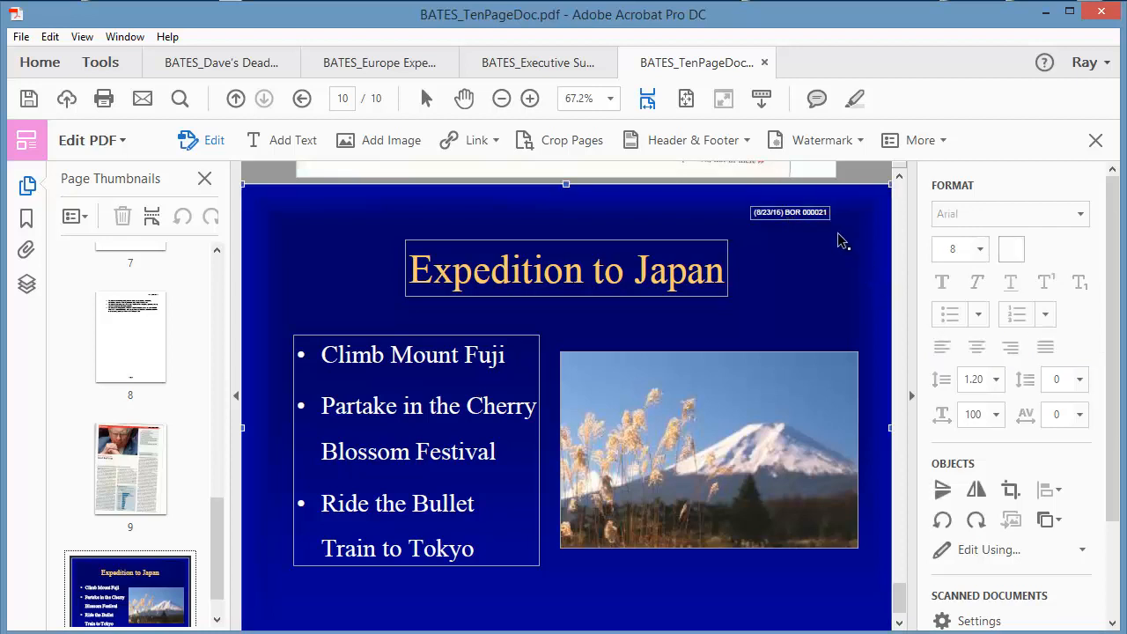
Step: Move the Bates number on page 9 up into the white margin just above the red banner
left_click(119, 454)
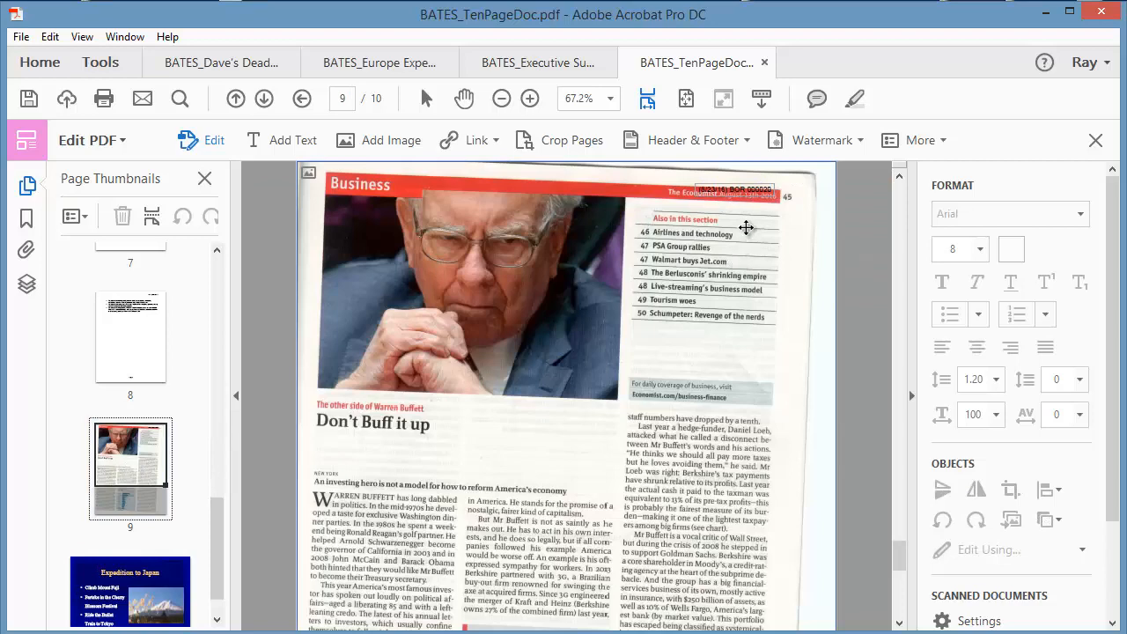
scroll(746, 217, "up", 2)
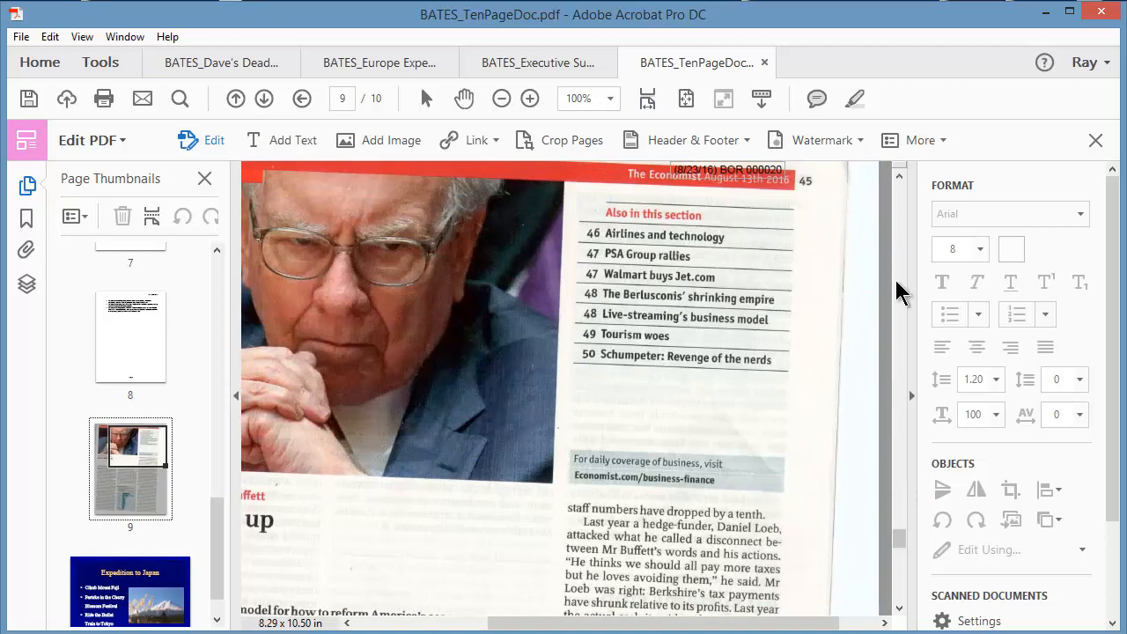
scroll(901, 538, "up", 3)
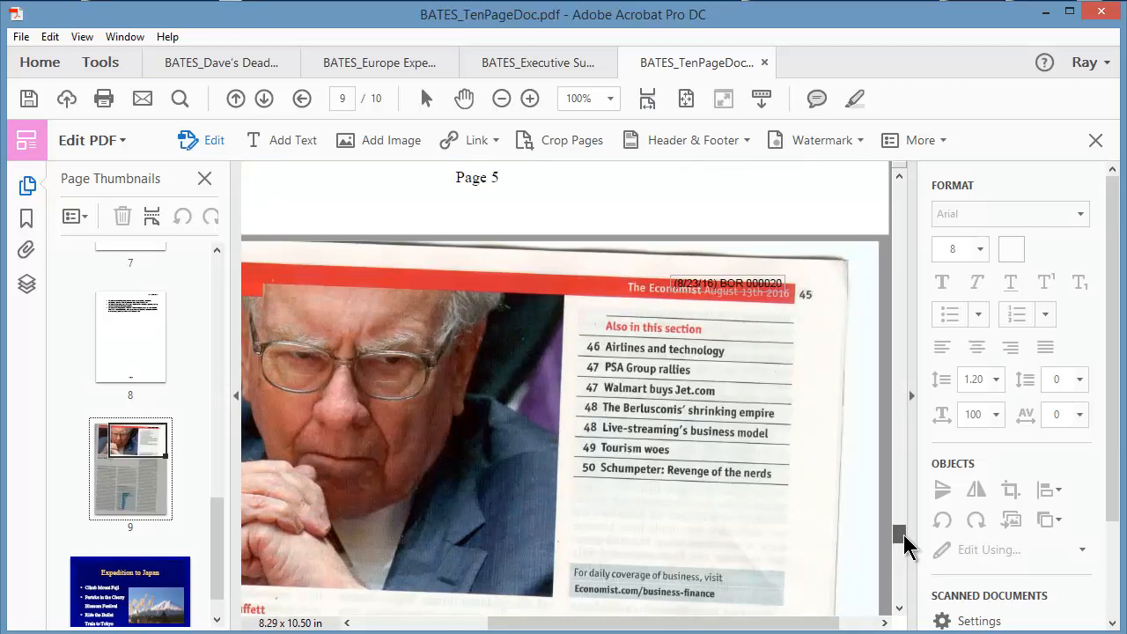
left_click(743, 294)
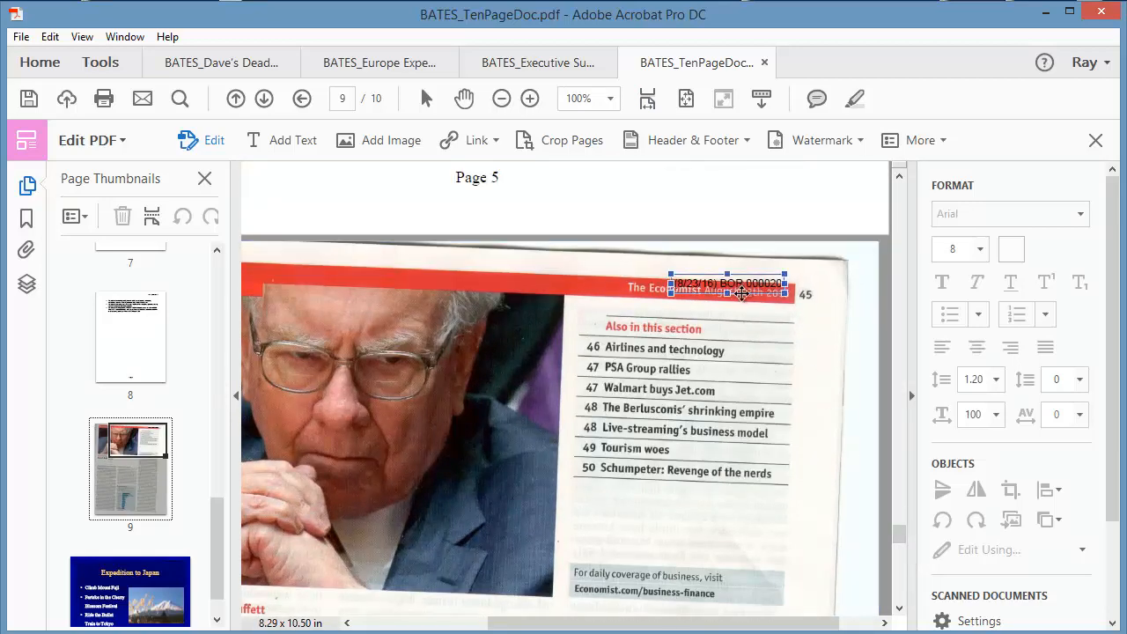
left_click_drag(753, 292, 776, 274)
left_click(809, 333)
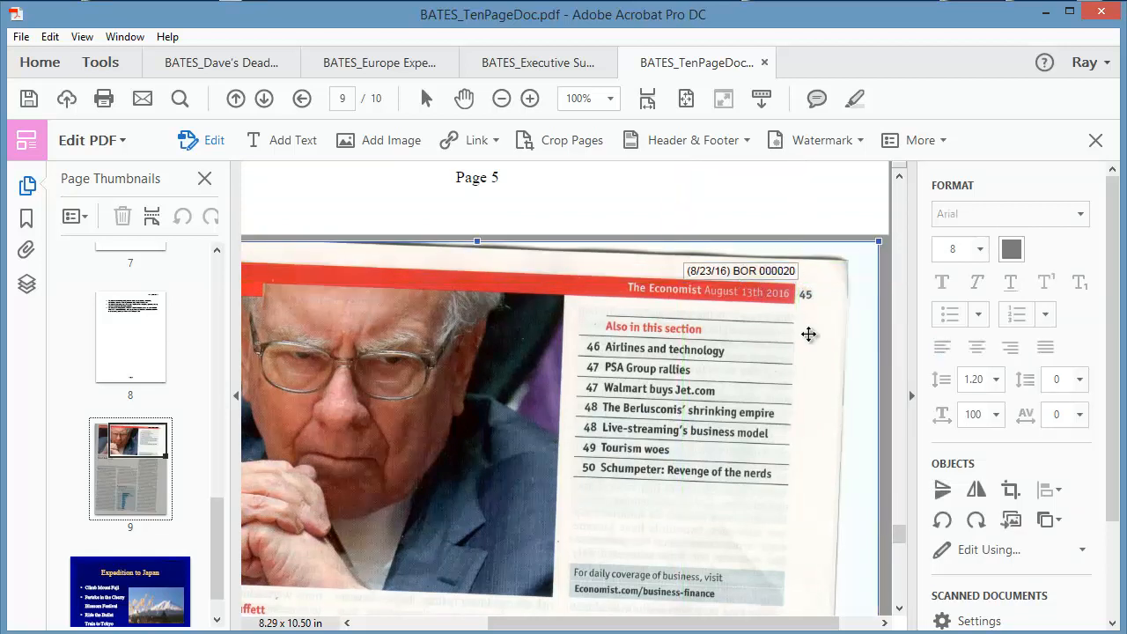
Step: Remove the Bates numbering from BATES_Europe Expenses.pdf
left_click(423, 64)
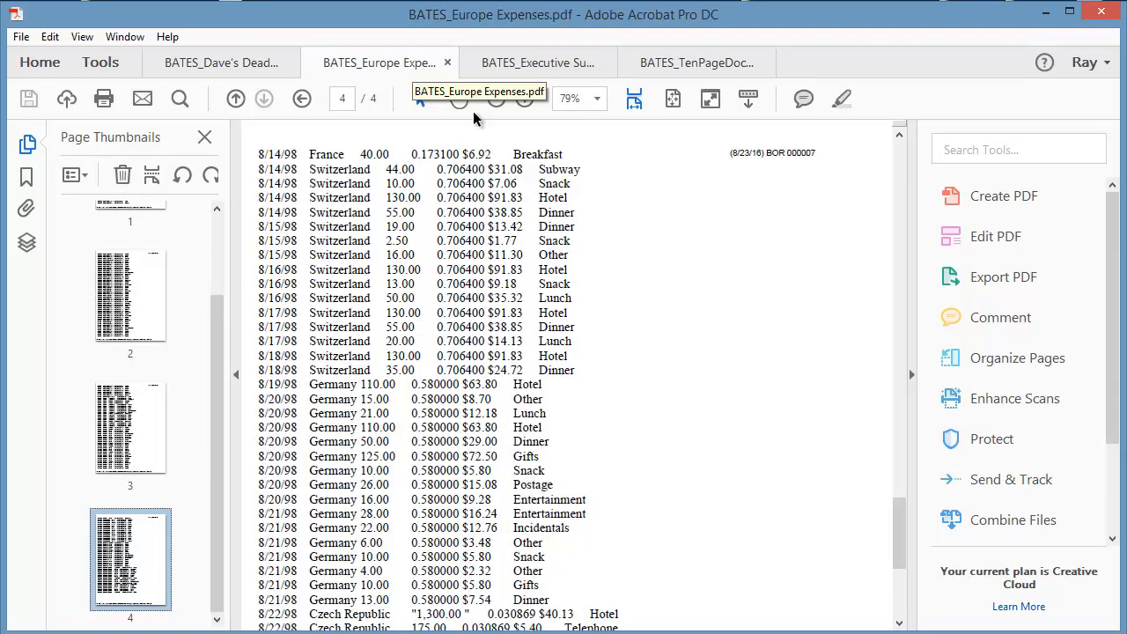
left_click(990, 234)
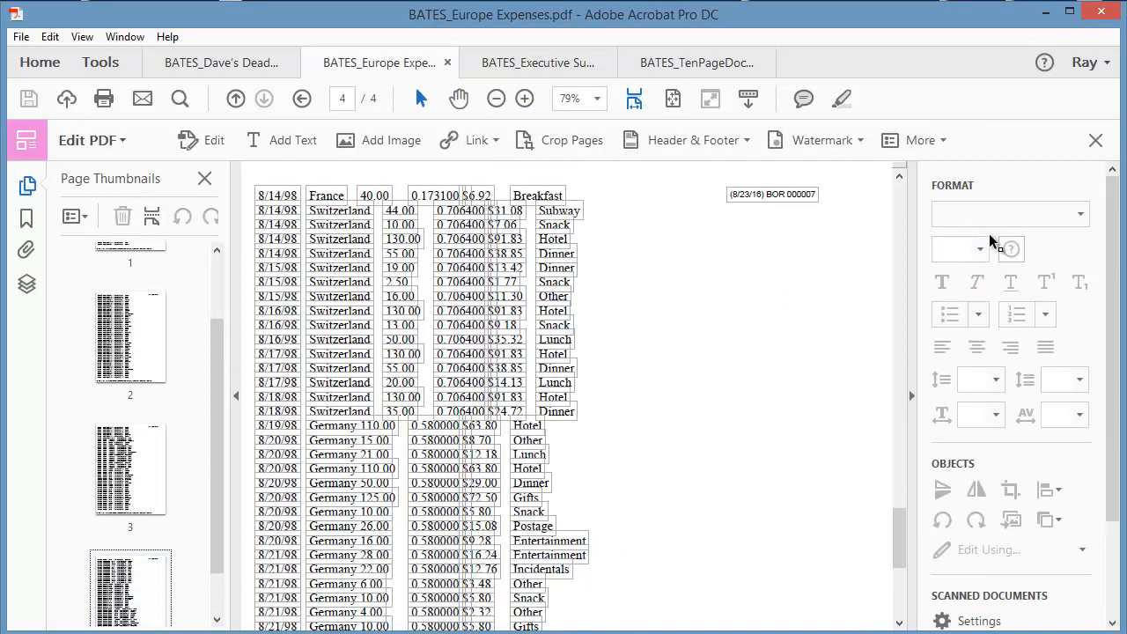
left_click(944, 142)
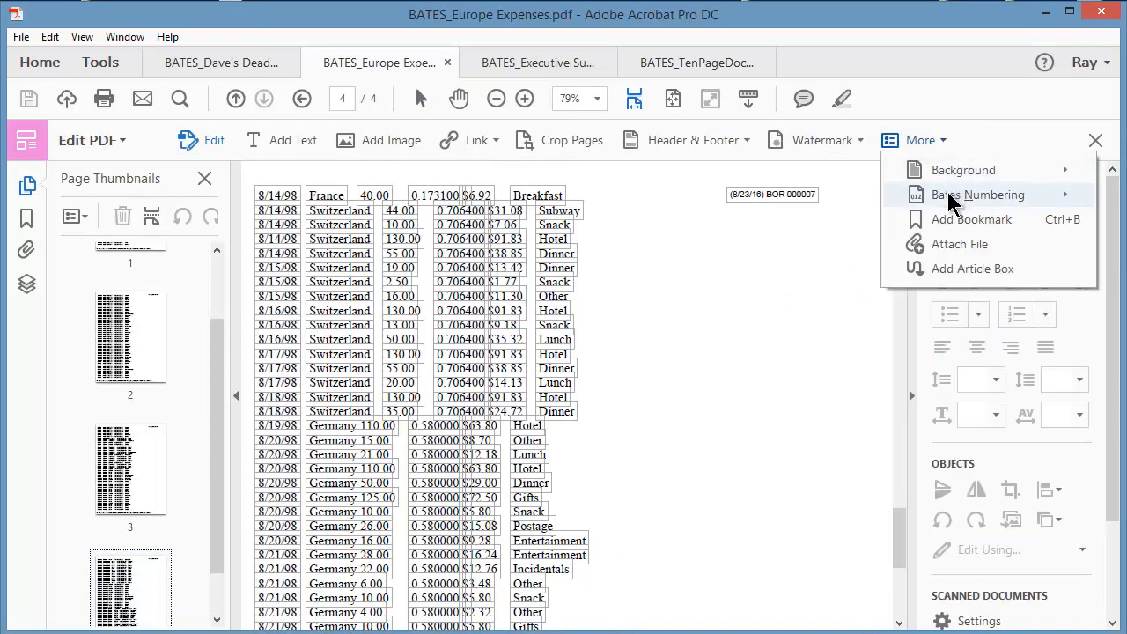
mouse_move(920, 202)
left_click(783, 222)
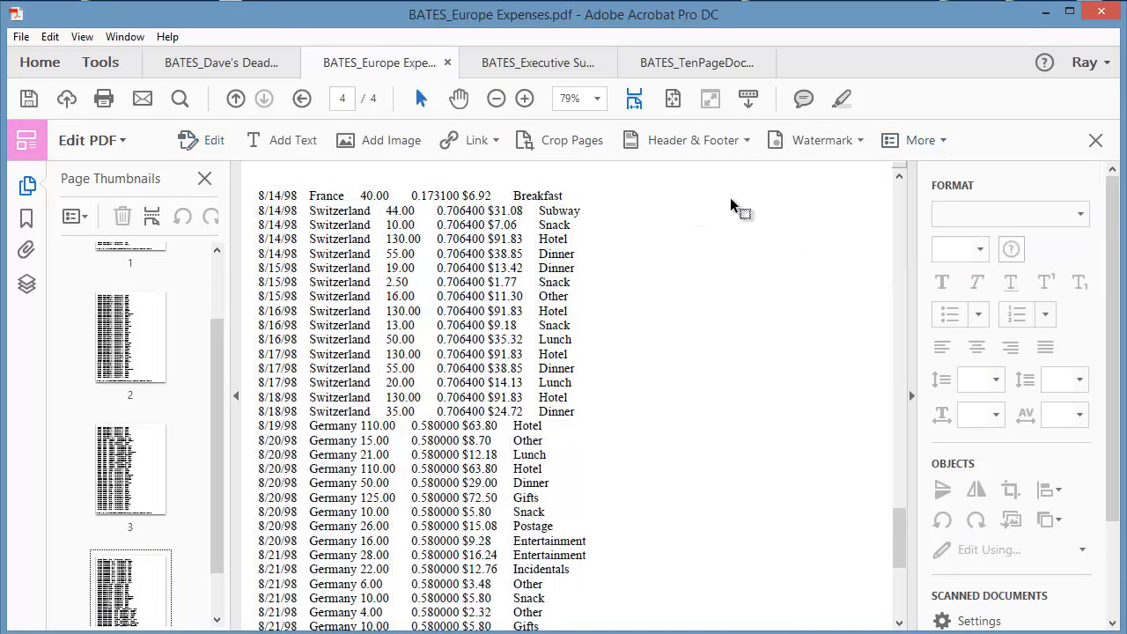
Step: Look through the pages of BATES_Europe Expenses.pdf back to page 1 for any remaining Bates numbers
left_click(121, 489)
left_click(129, 592)
scroll(862, 212, "up", 5)
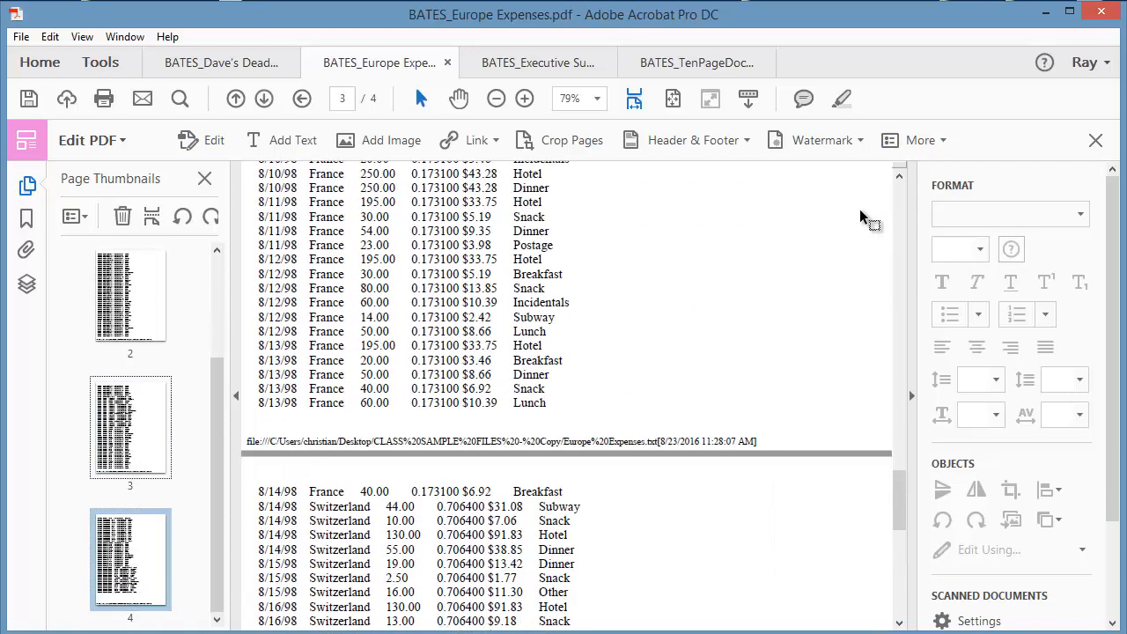
scroll(863, 215, "up", 15)
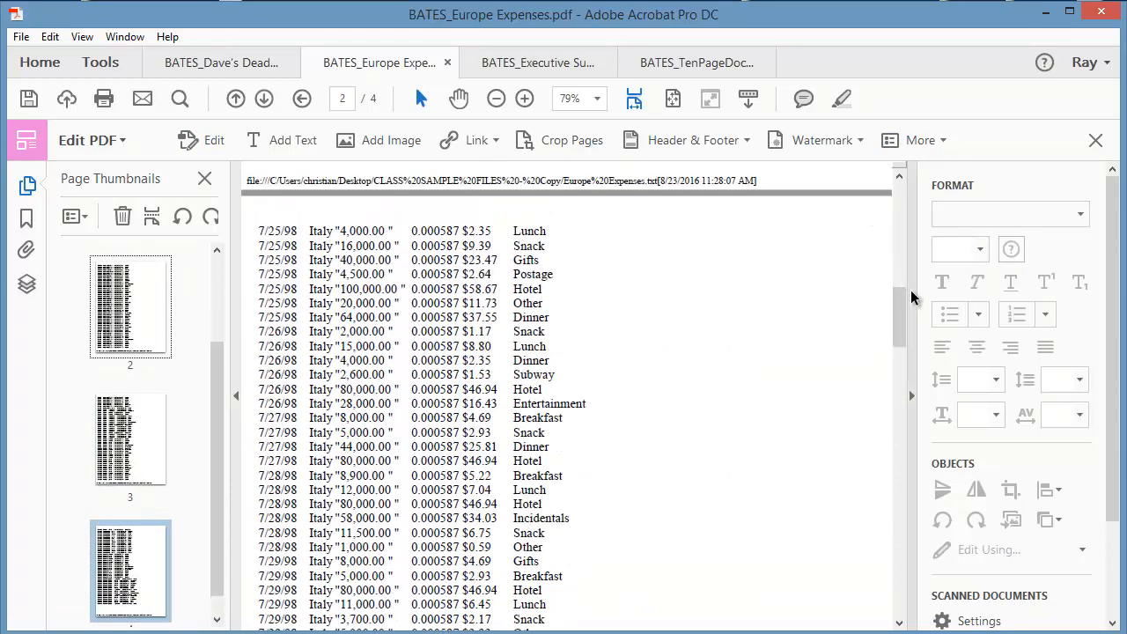
left_click_drag(896, 303, 907, 208)
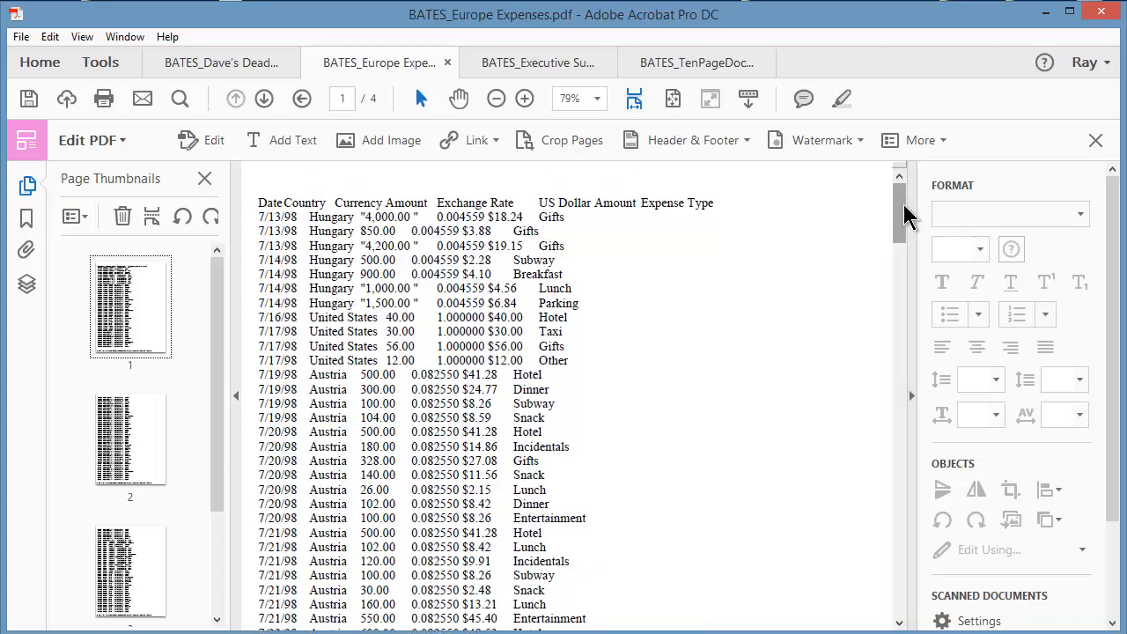